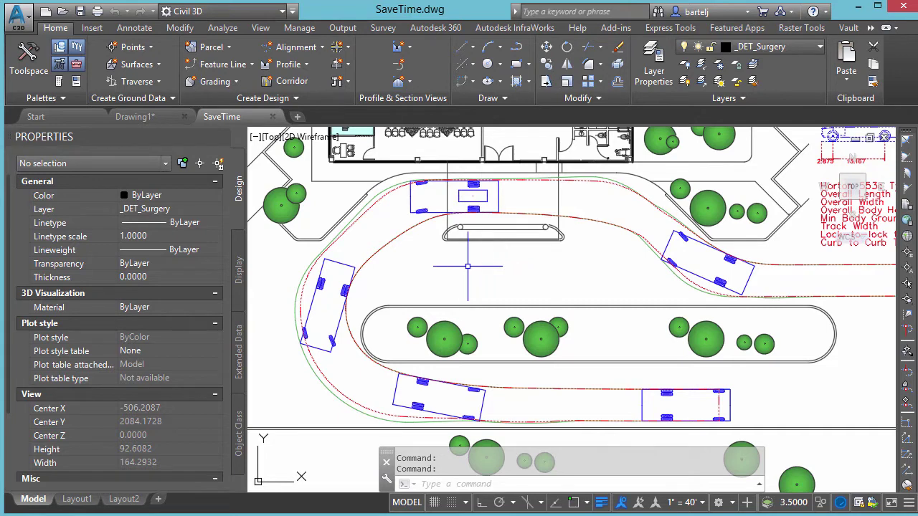
Step: Query the SAVETIME system variable and leave the command without entering a new value
text(SET)
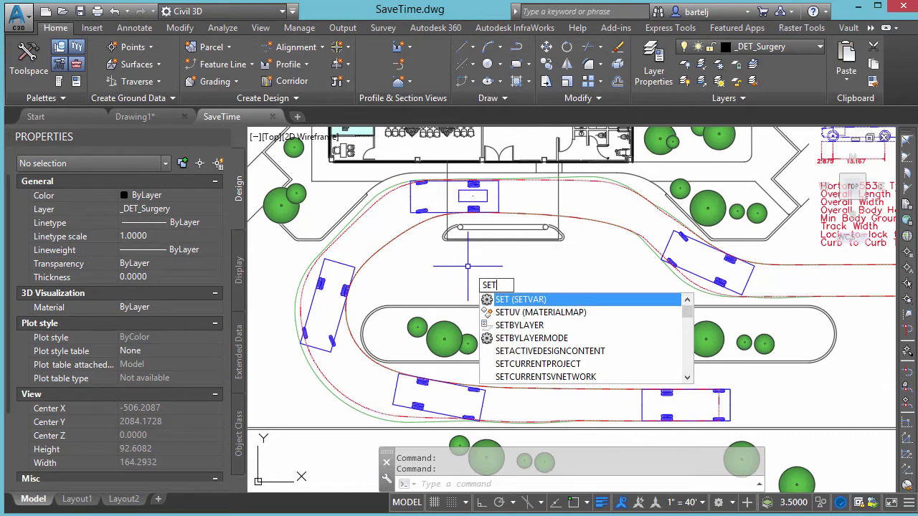
key(BackSpace)
key(BackSpace)
text(AVETIME)
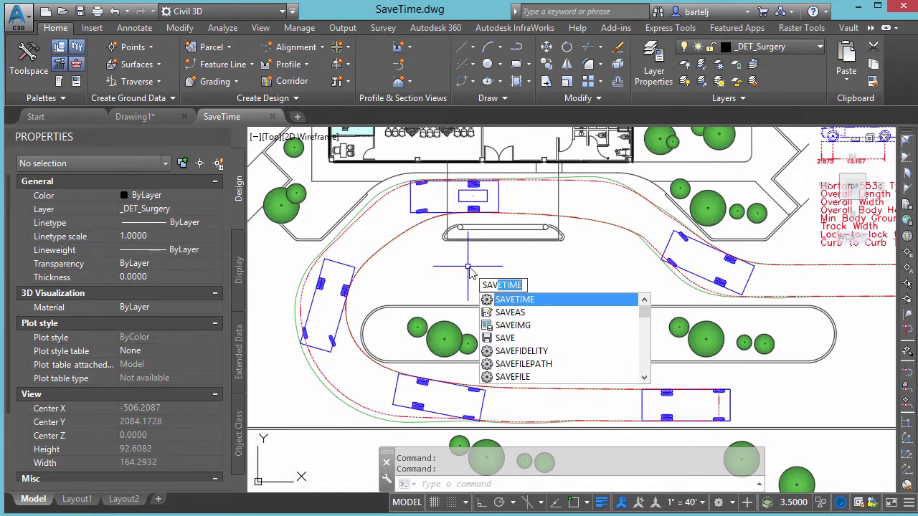
click(507, 300)
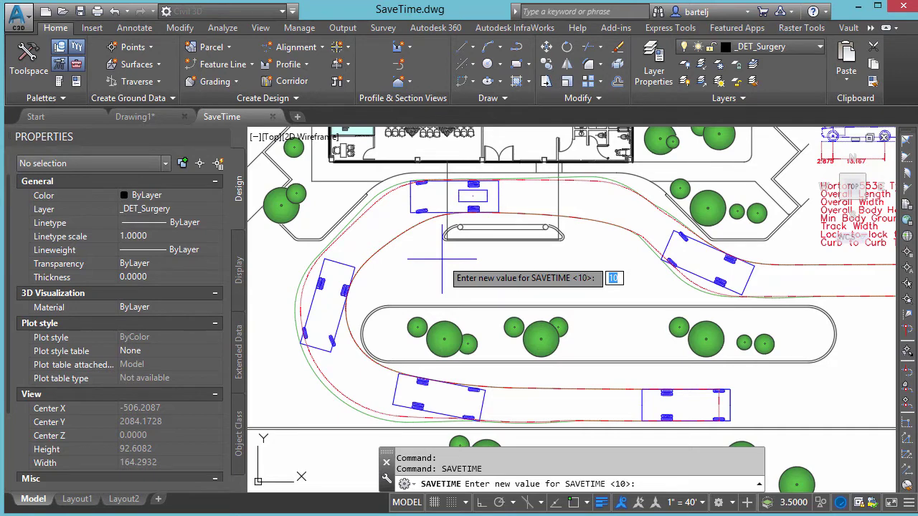
key(Escape)
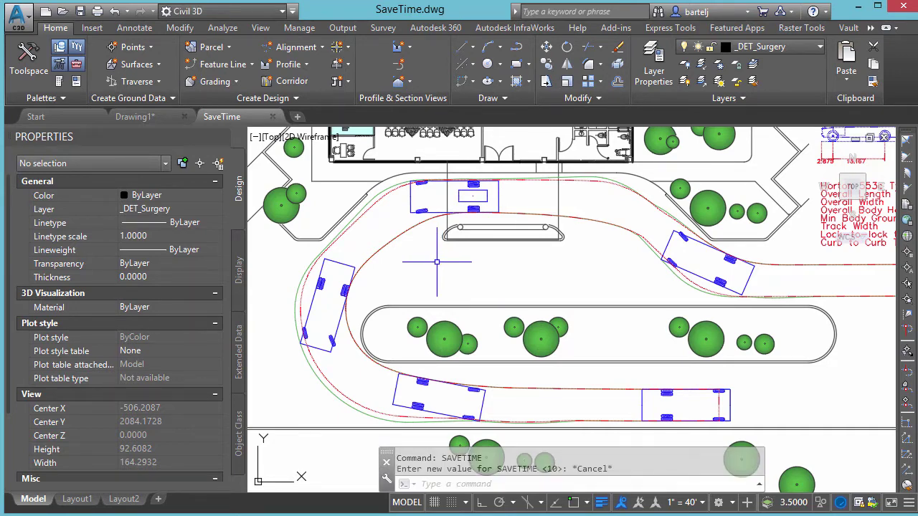
Step: Open the Options dialog at its Open and Save settings and switch automatic save off and on again
text(OPTIONS)
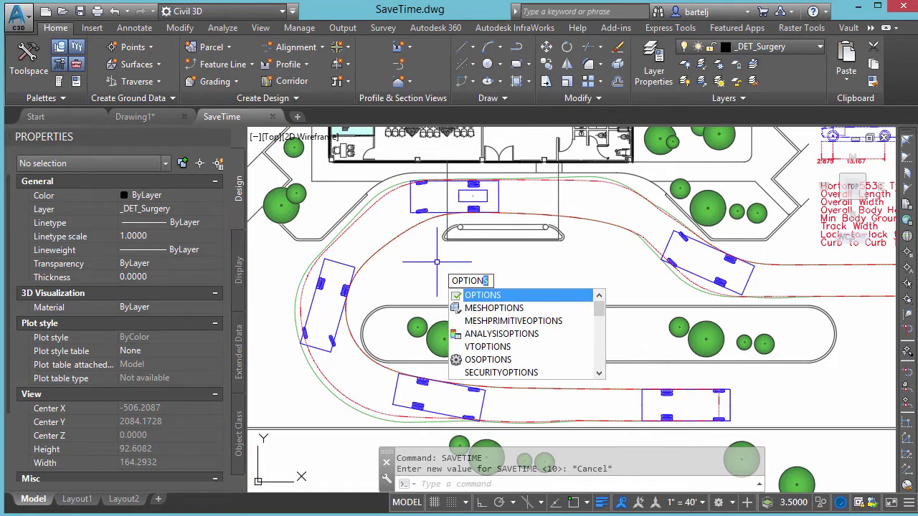
click(479, 295)
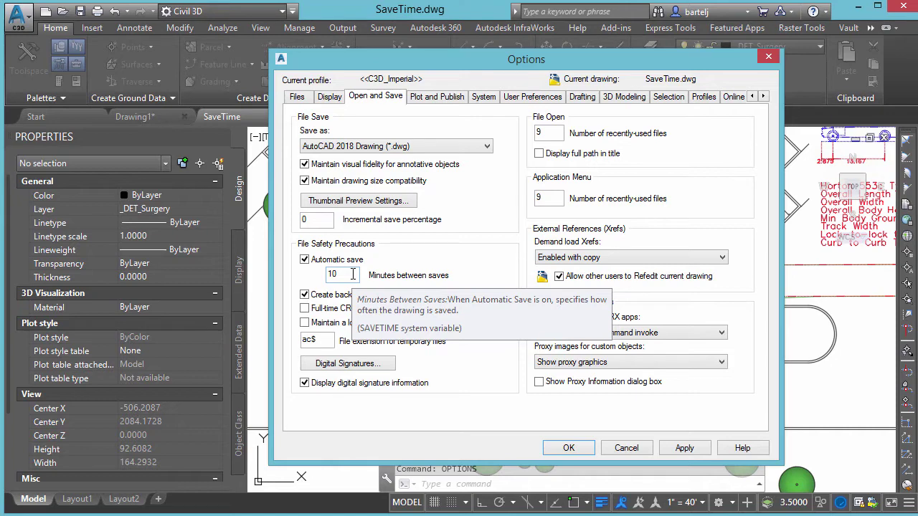
click(305, 260)
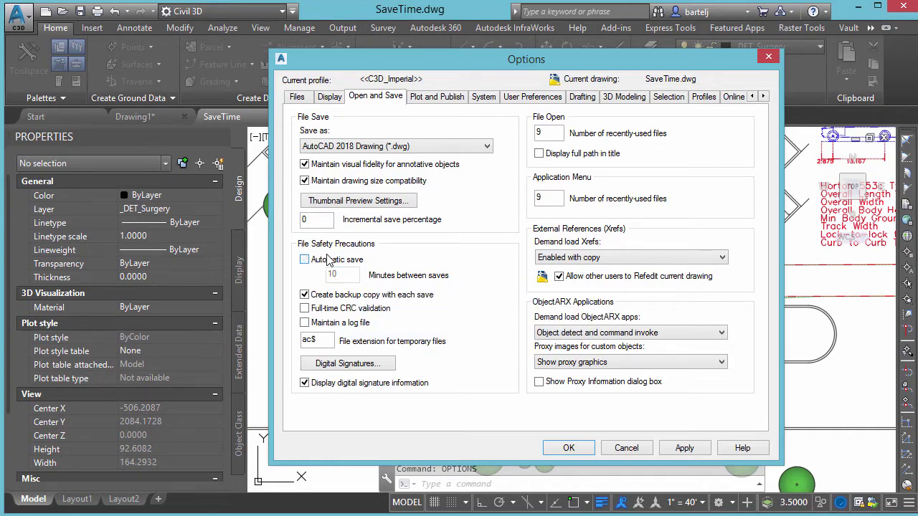
click(305, 259)
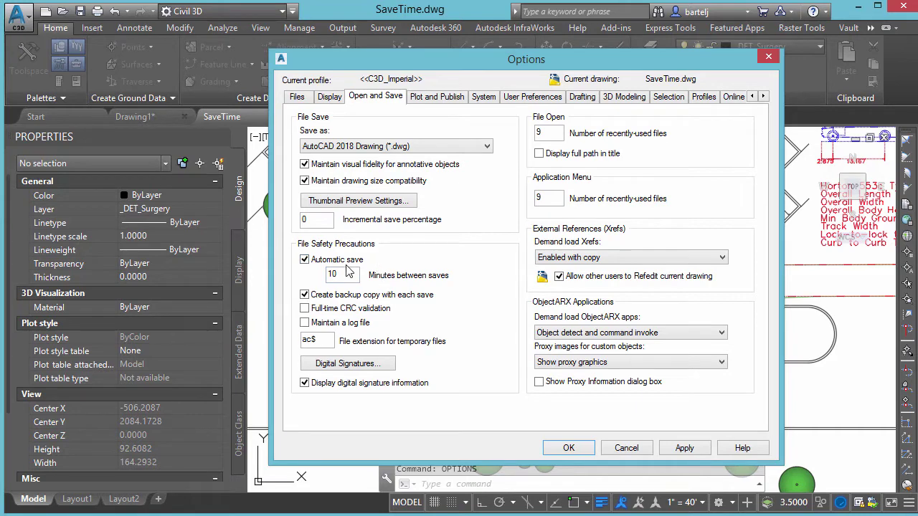
Step: Change the Automatic Save File Location path to the C:\_AutoSave_Files folder
click(302, 101)
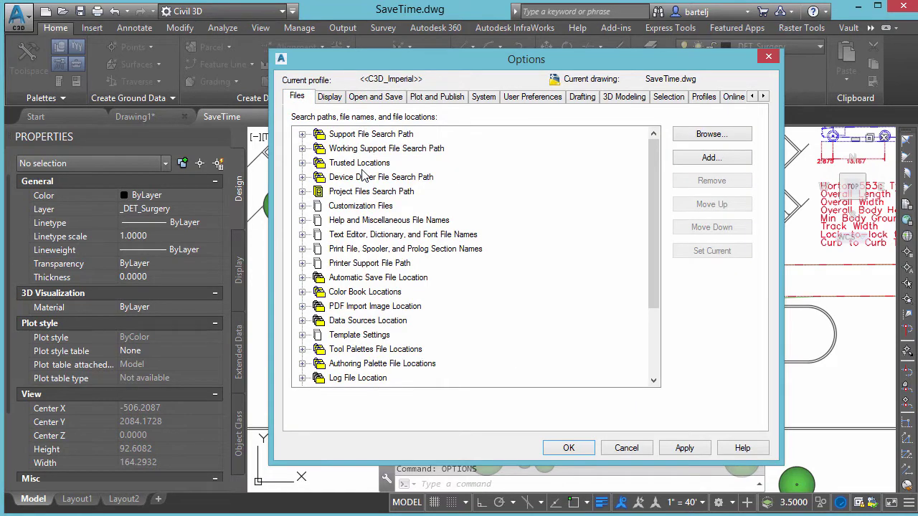
click(302, 277)
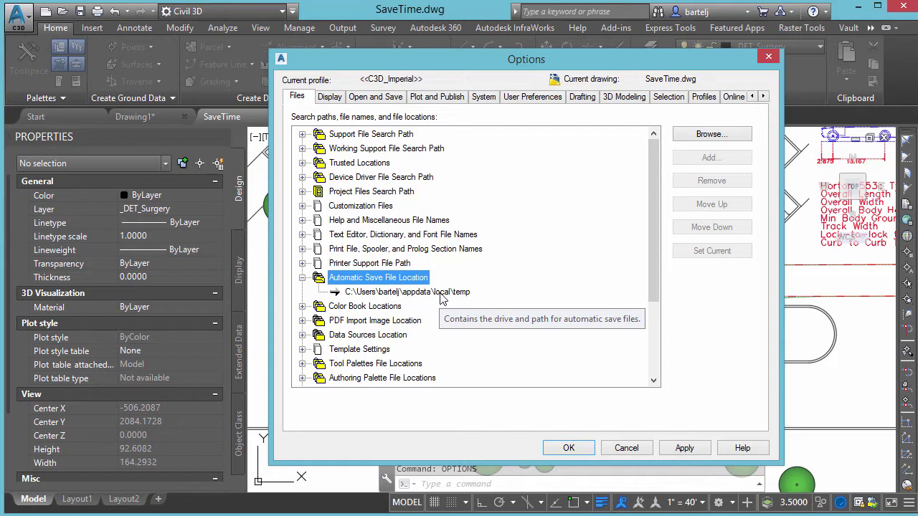
click(408, 296)
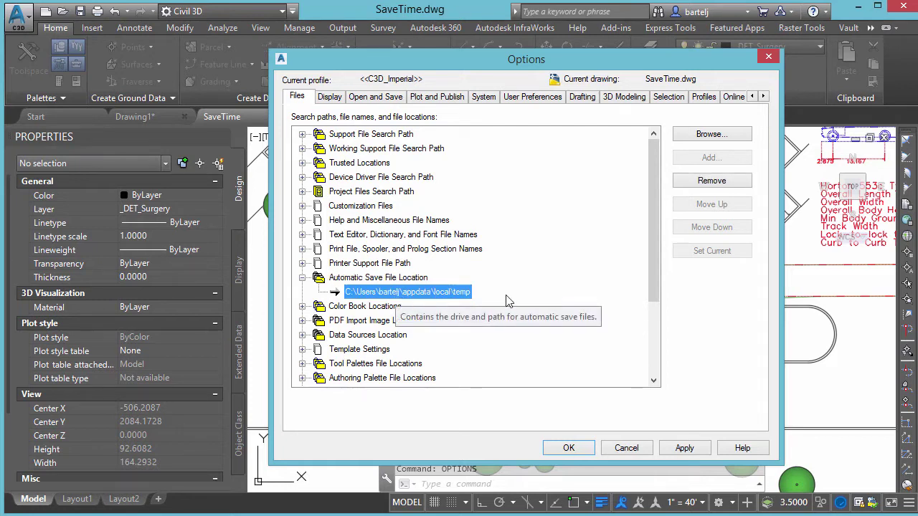
click(704, 136)
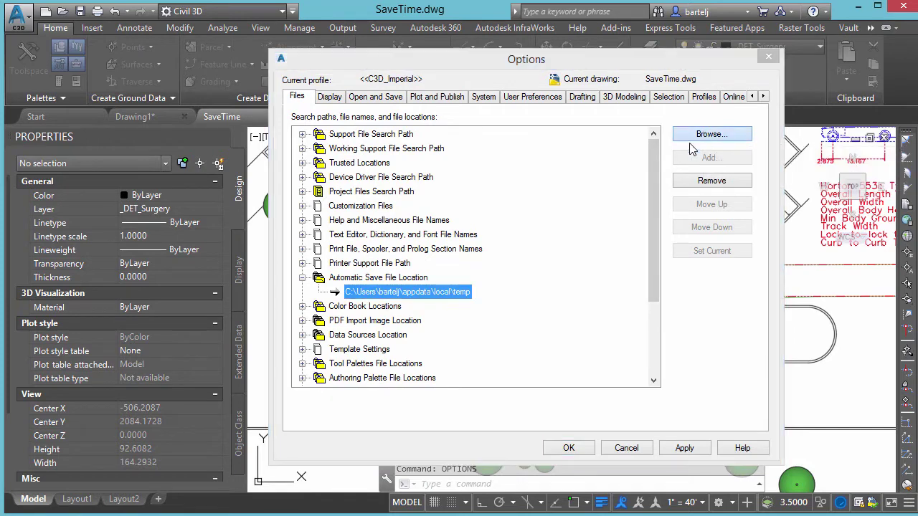
double_click(498, 312)
drag(626, 246, 604, 292)
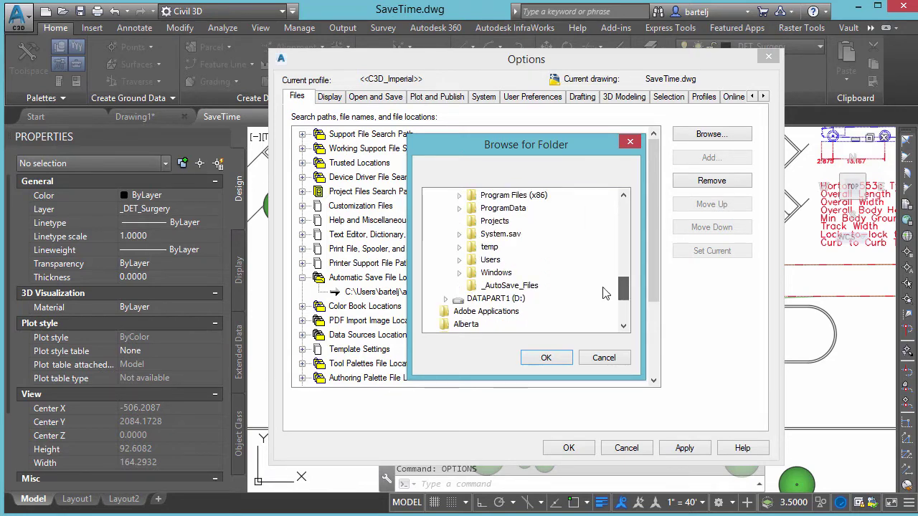
click(500, 287)
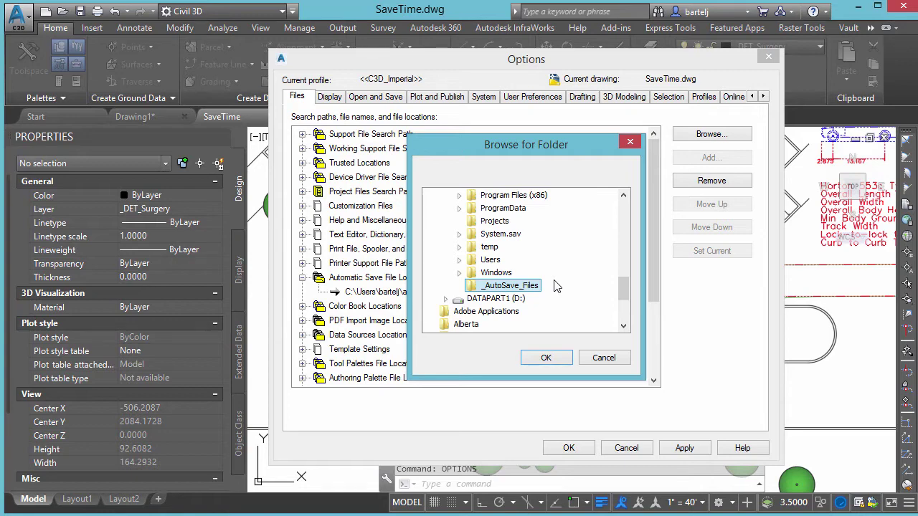
click(549, 359)
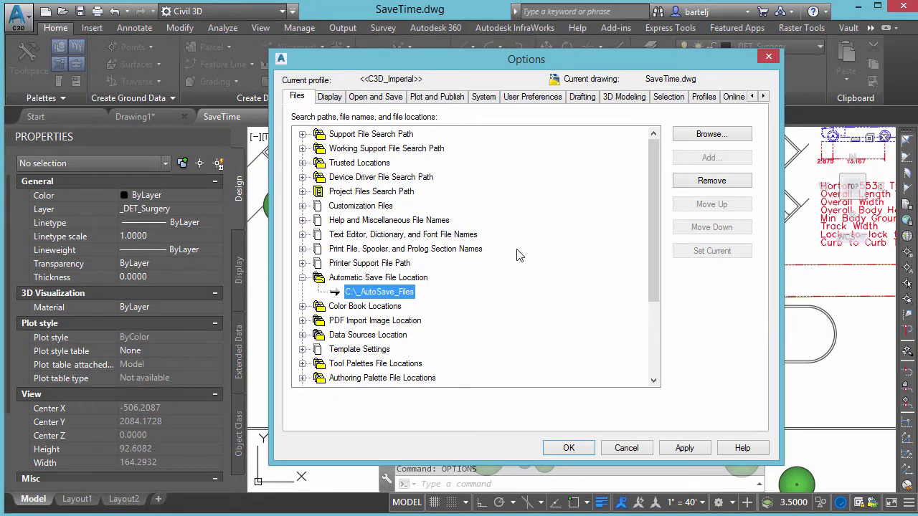
Step: Set the automatic save interval to 1 minute between saves and accept the options
click(368, 102)
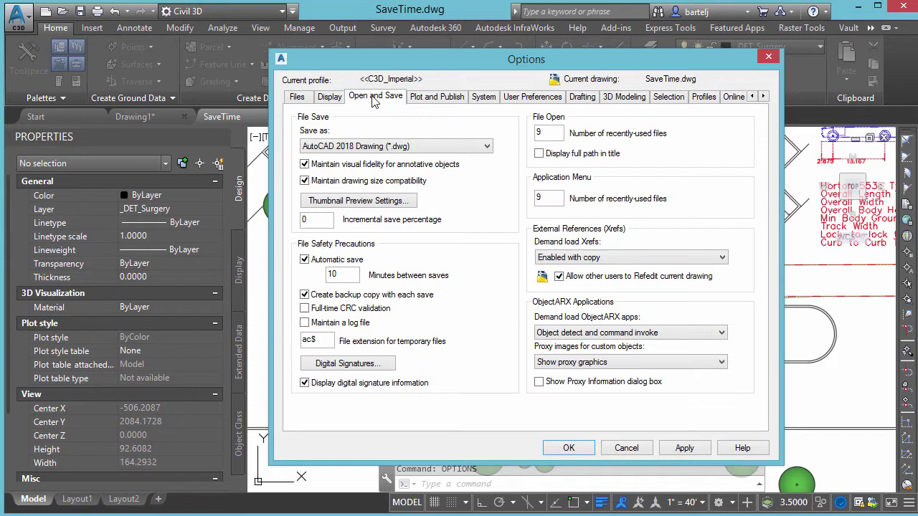
double_click(327, 274)
text(1)
click(570, 448)
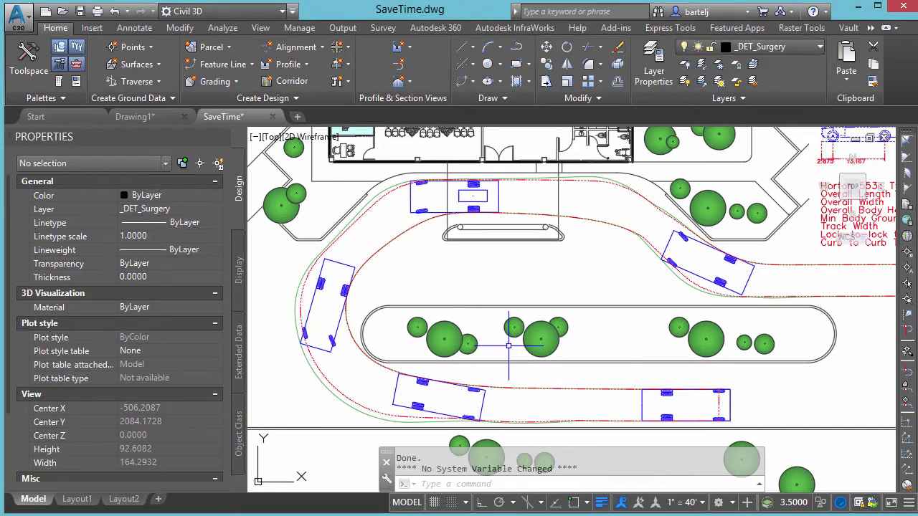
Step: Move the middle cluster of three trees in the island about 9.6 units to the right
text(m)
key(Return)
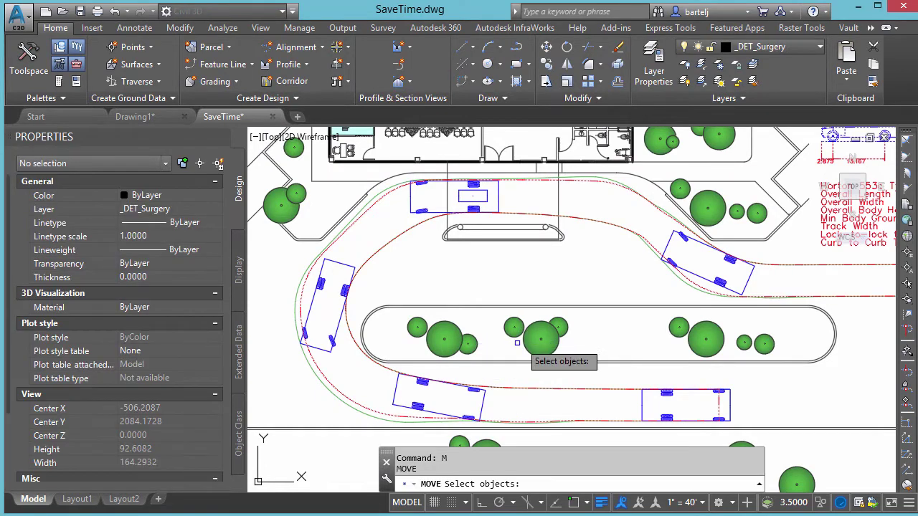
click(589, 318)
click(506, 344)
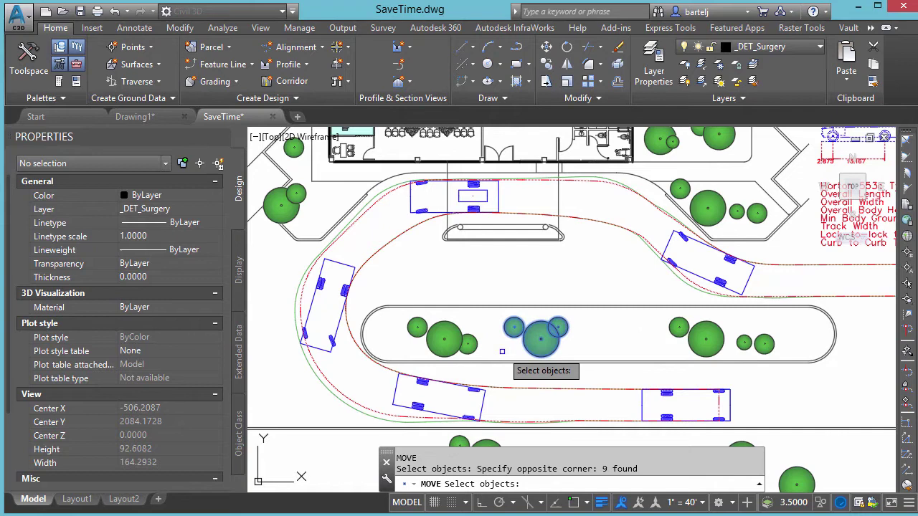
key(Return)
click(540, 338)
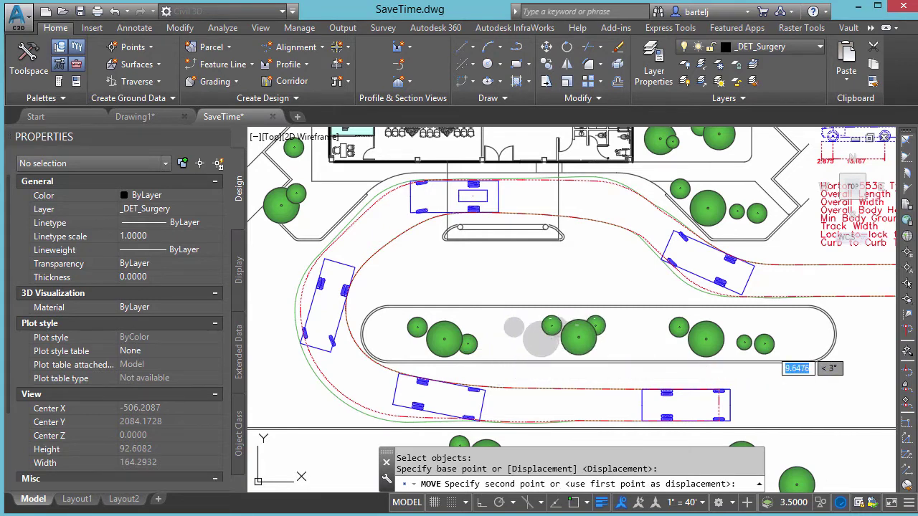
click(579, 337)
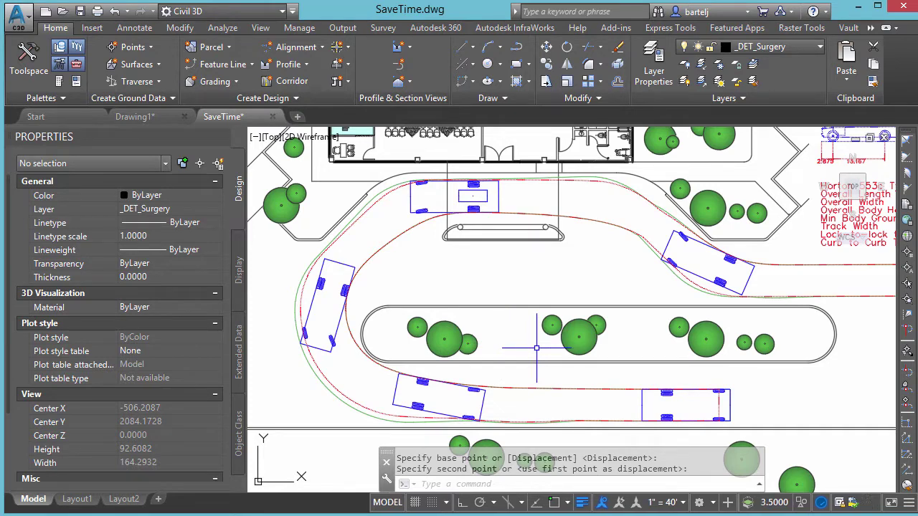
Step: Review the automatic save entries in the expanded command history and collapse it again
key(Escape)
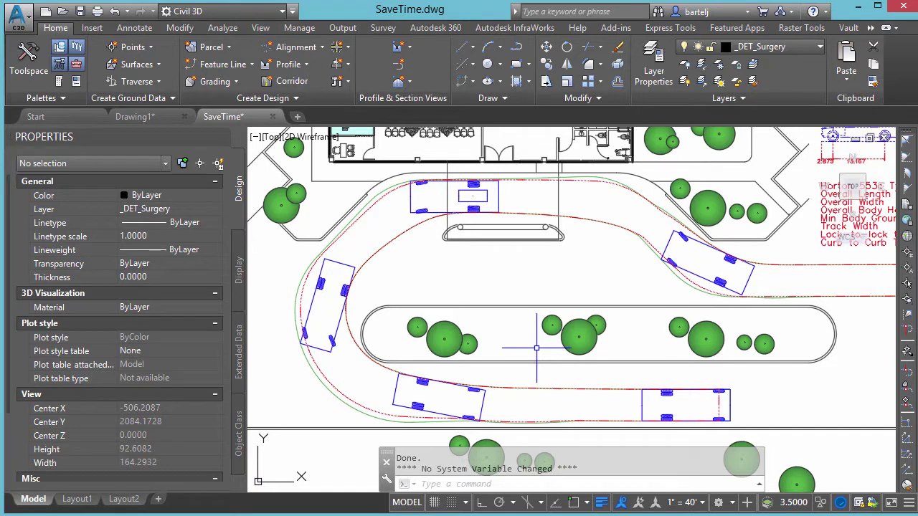
key(F2)
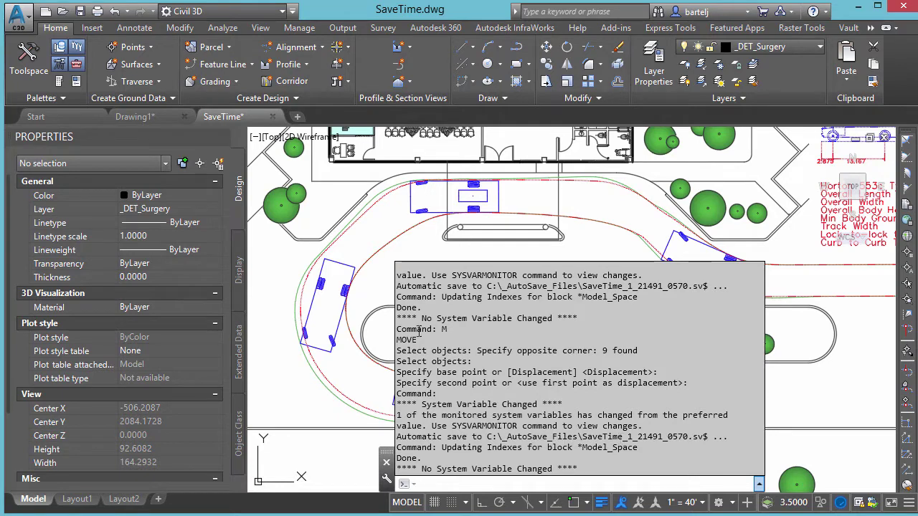
key(F2)
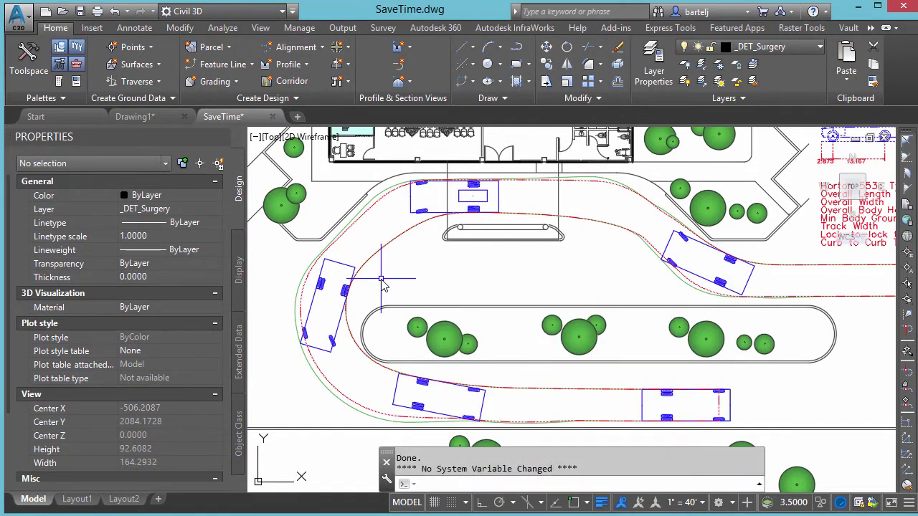
Step: Switch to File Explorer, inspect the SaveTime .sv$ file in C:\_AutoSave_Files, and close the window
key(super+e)
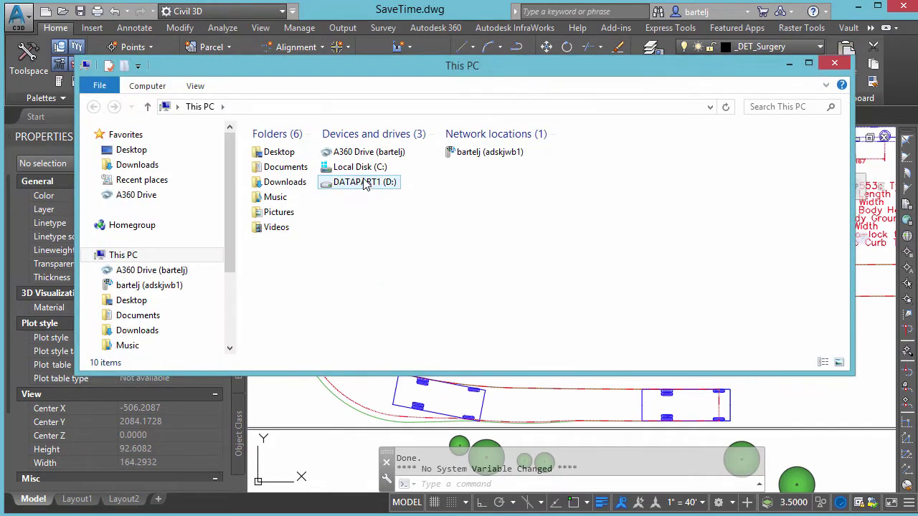
double_click(364, 168)
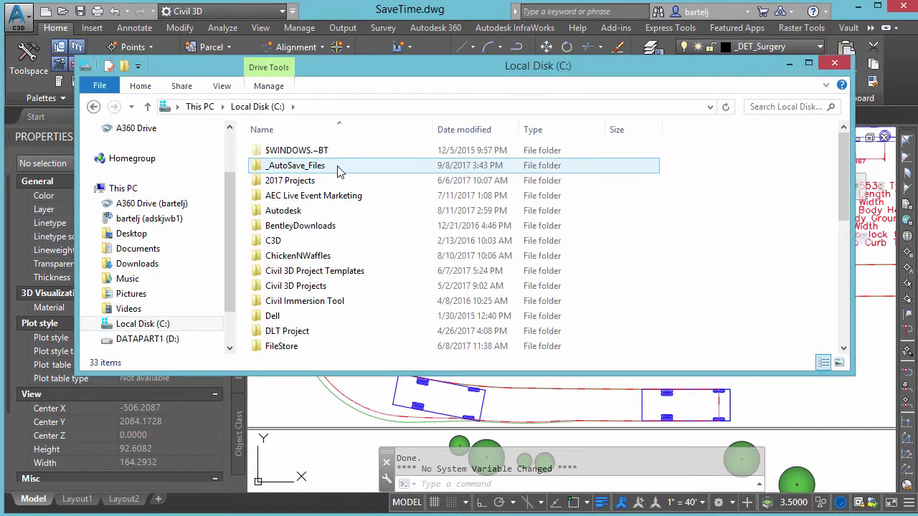
double_click(338, 169)
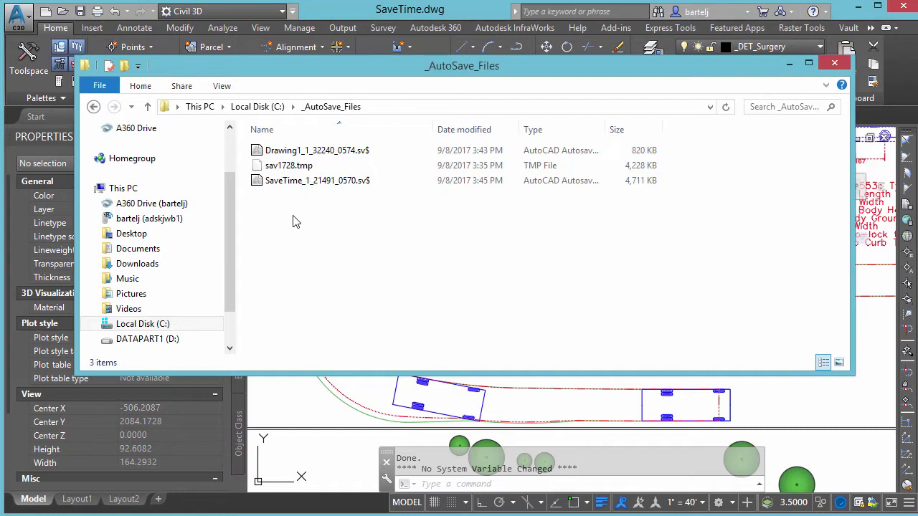
click(273, 185)
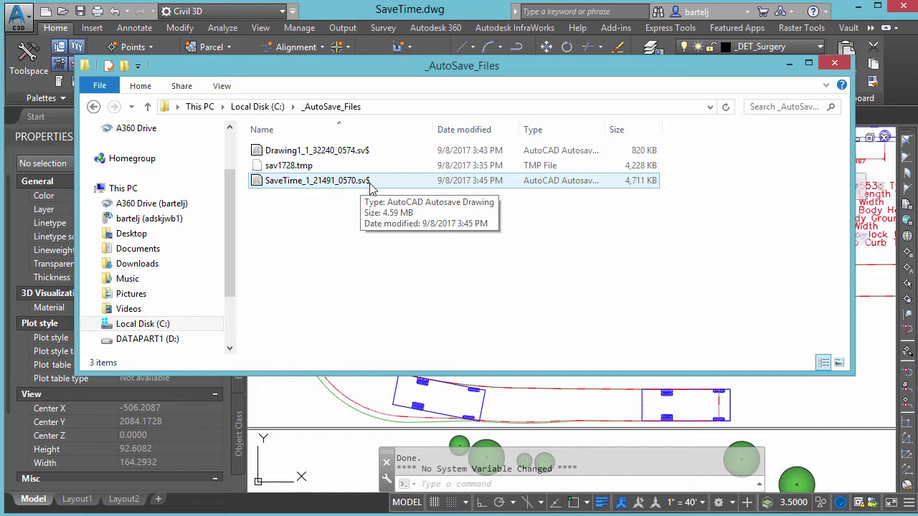
click(835, 64)
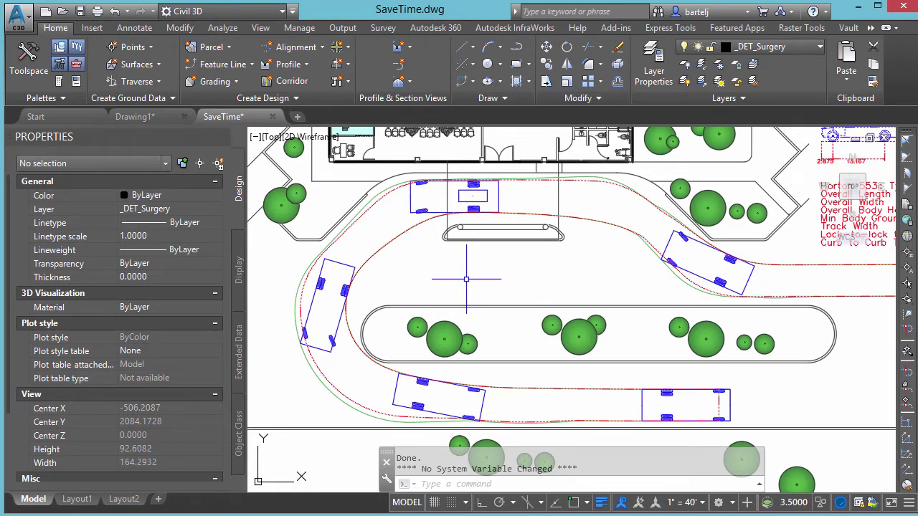
Step: Save the SaveTime drawing and close it
click(81, 15)
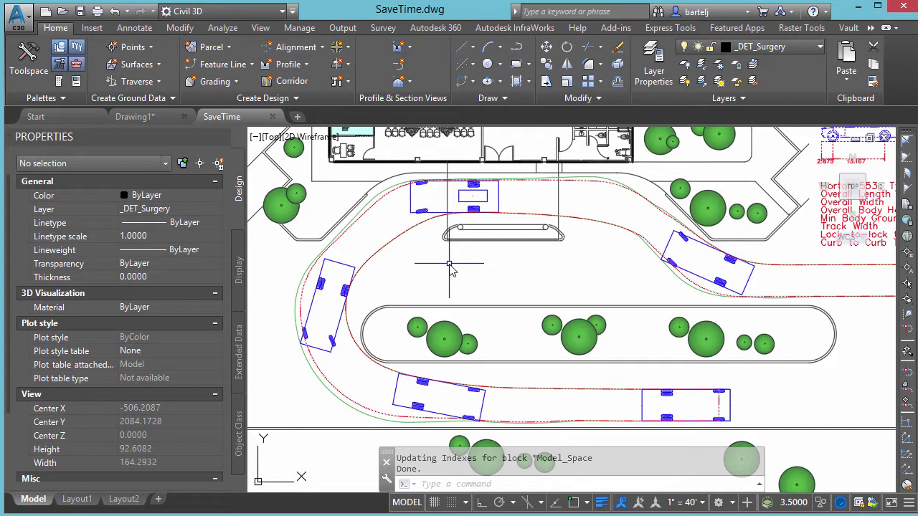
click(273, 117)
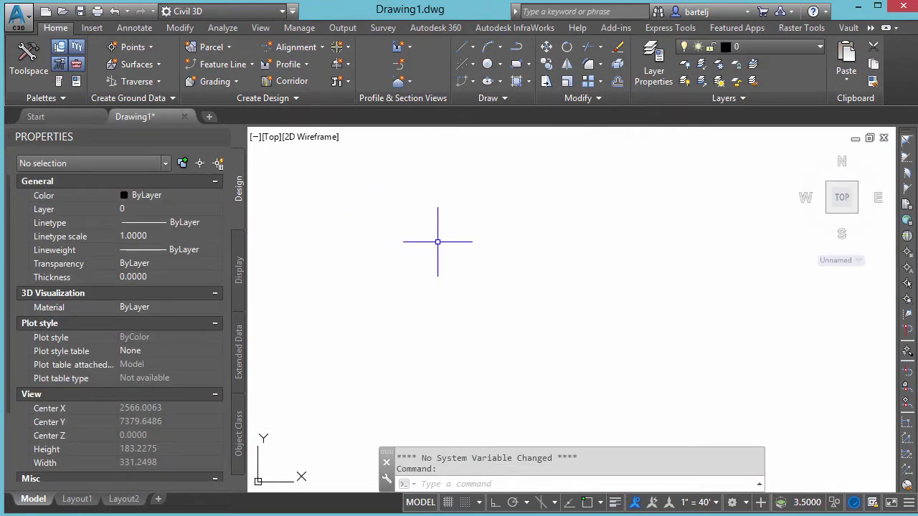
Step: Open C:\_AutoSave_Files in File Explorer to check which autosave files remain with the SaveTime drawing closed
key(super+e)
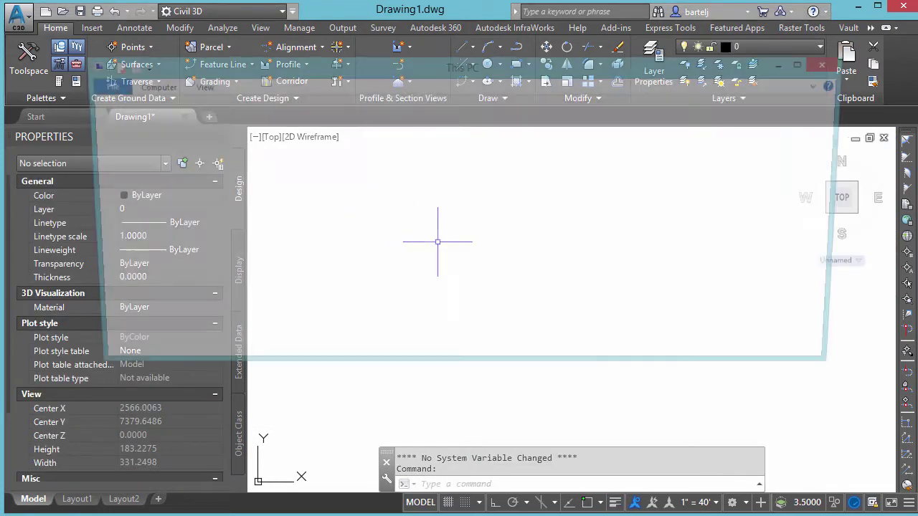
double_click(361, 171)
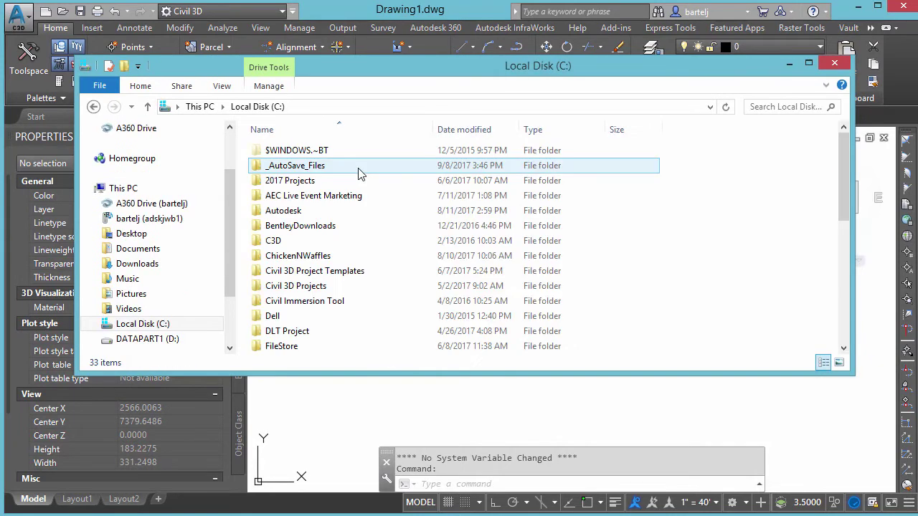
double_click(320, 167)
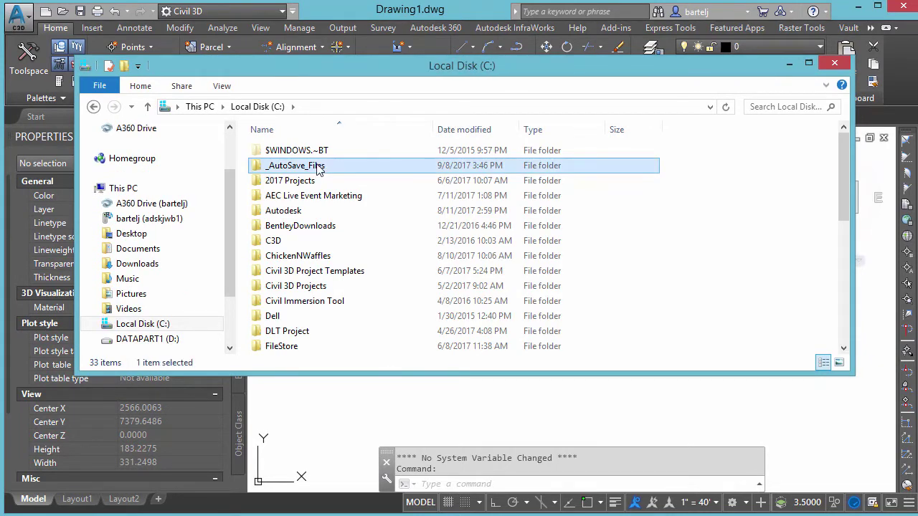
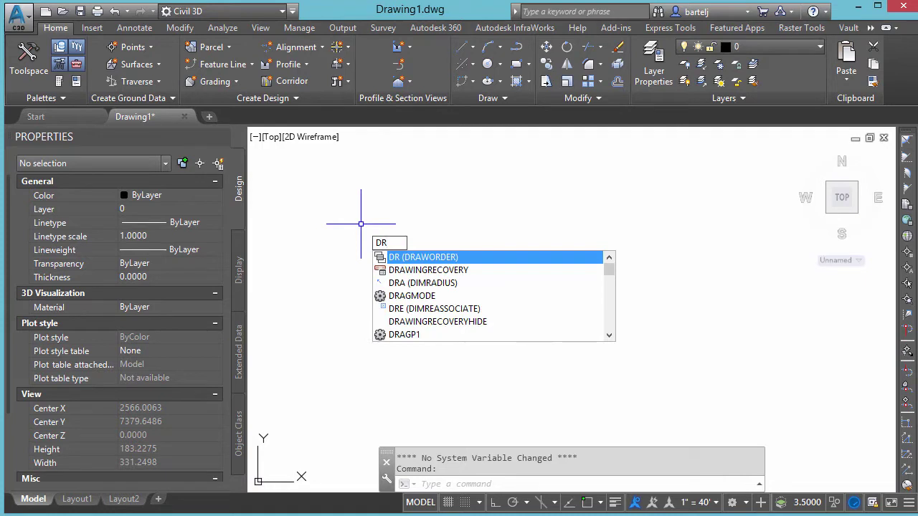
Step: Open the Drawing Recovery Manager, inspect the details and preview of the 00-Boundary.dwg backup, and close the manager
text(A)
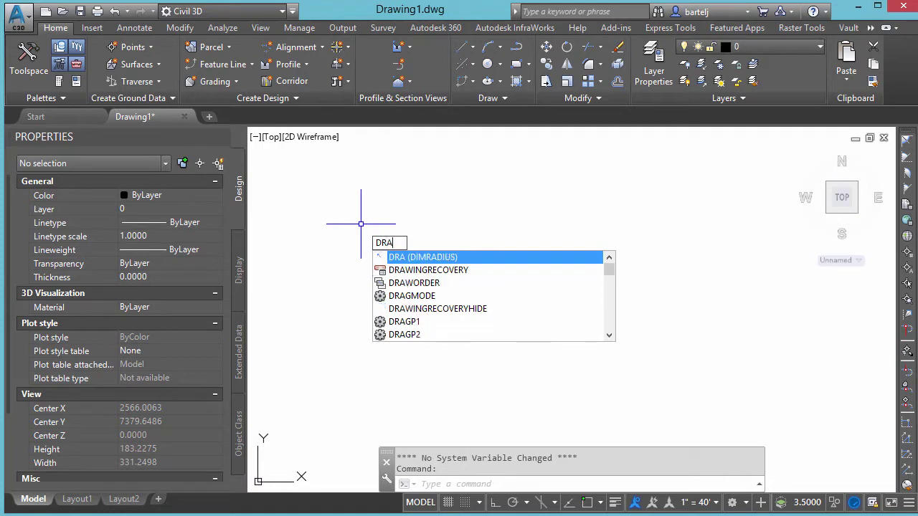
click(407, 272)
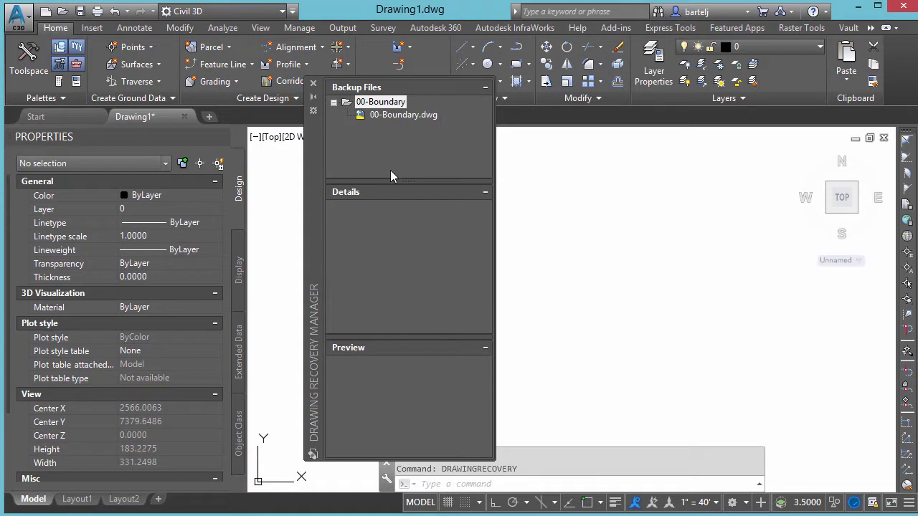
click(384, 115)
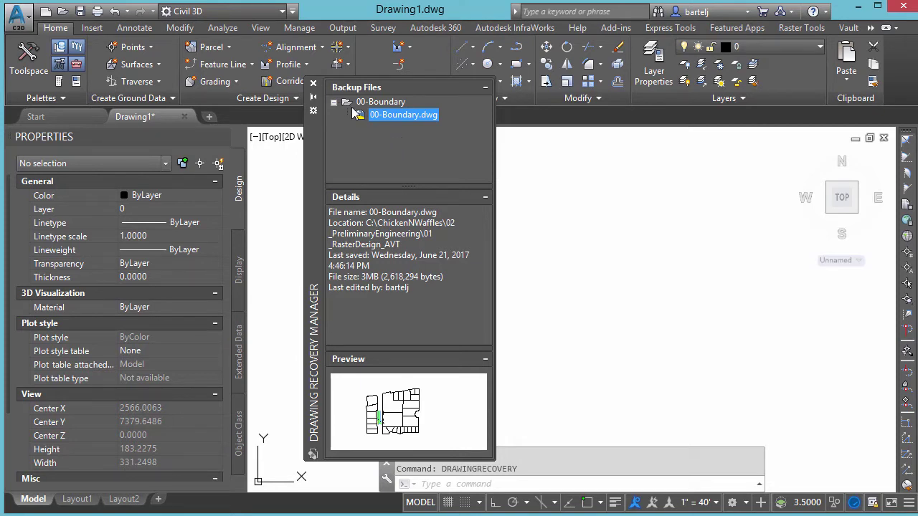
click(314, 87)
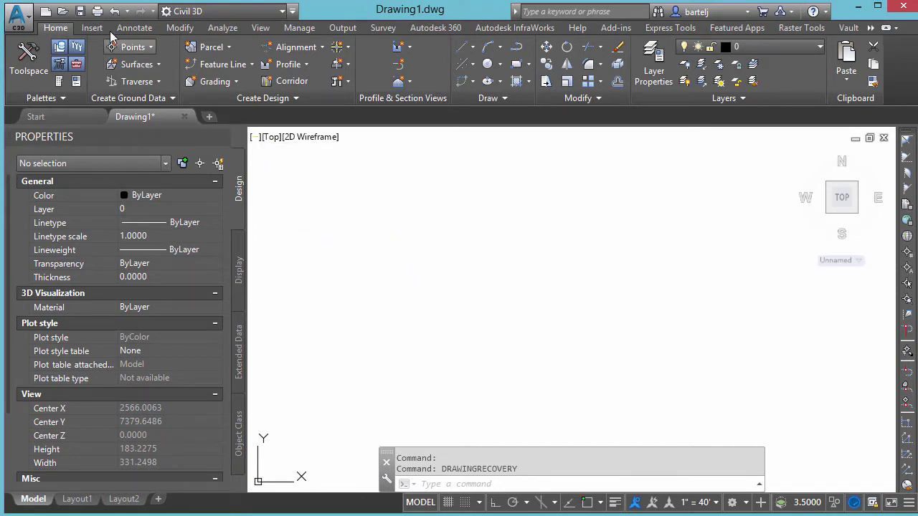
Step: Open the SaveTime.dwg drawing from the Tuesday folder
click(63, 11)
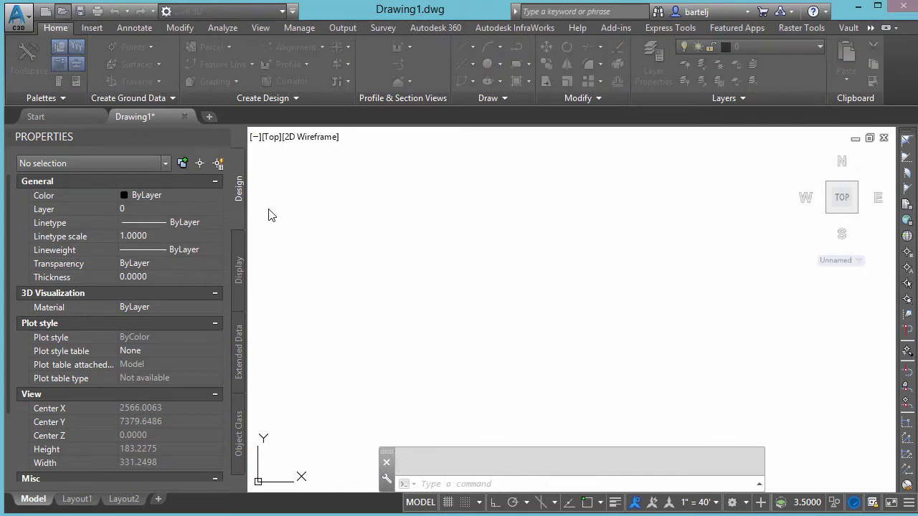
click(418, 127)
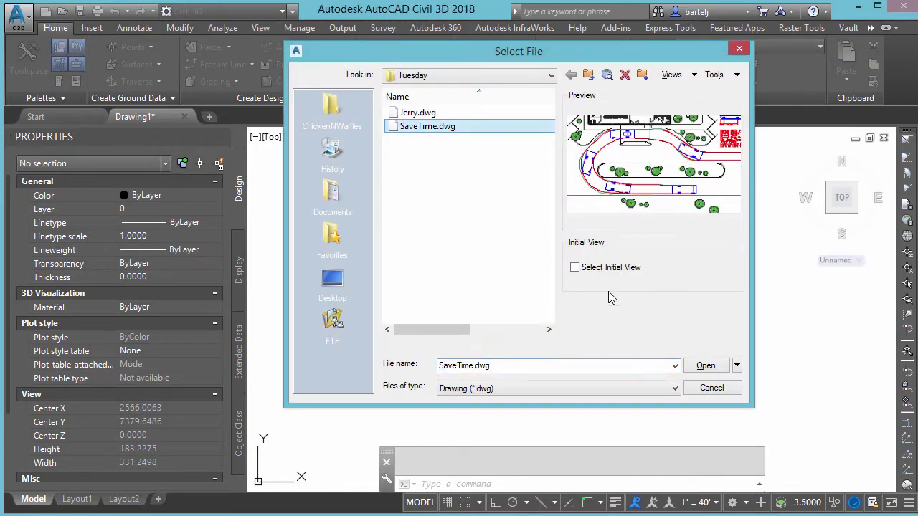
click(703, 366)
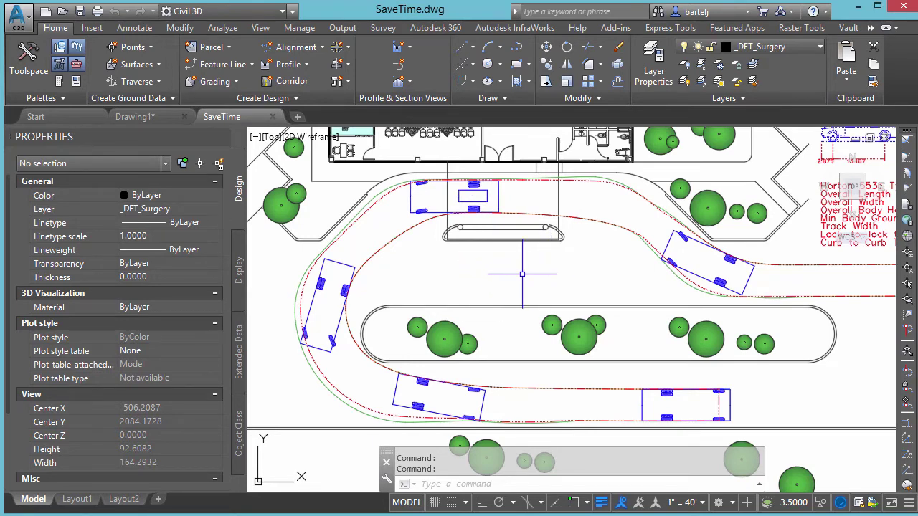
Step: Set the automatic save interval to 10 minutes between saves in Options and apply it
text(options)
key(Return)
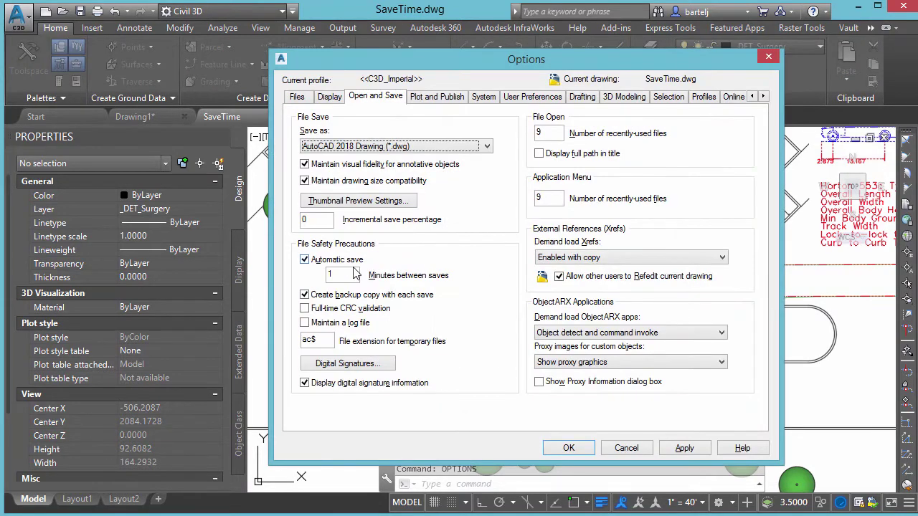
click(340, 273)
text(0)
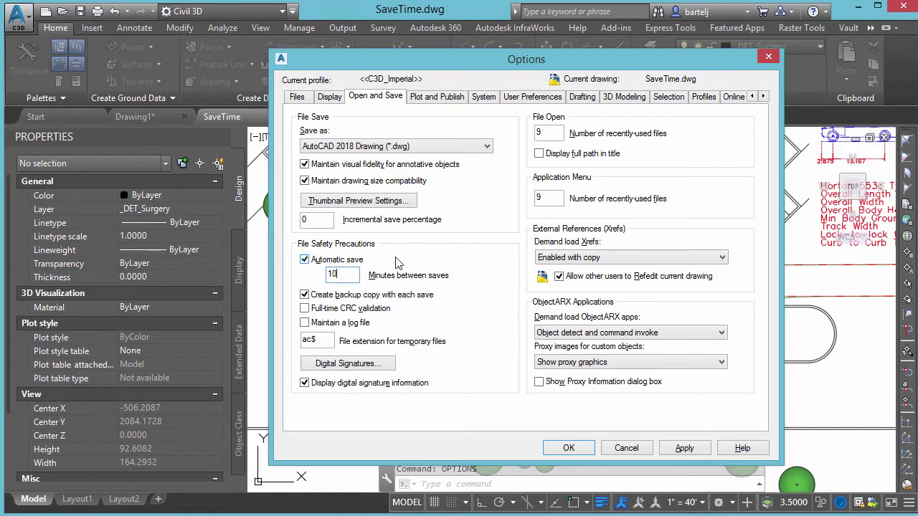
click(574, 449)
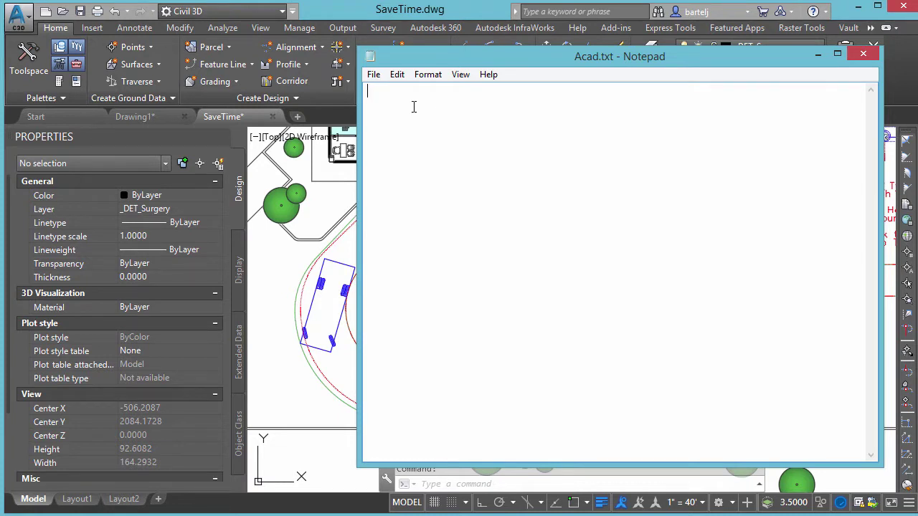
Step: In the empty Acad.txt file in Notepad, write the AutoLISP line (setvar "SAVETIME" 15)
text((set)
text(var "SAVETIME")
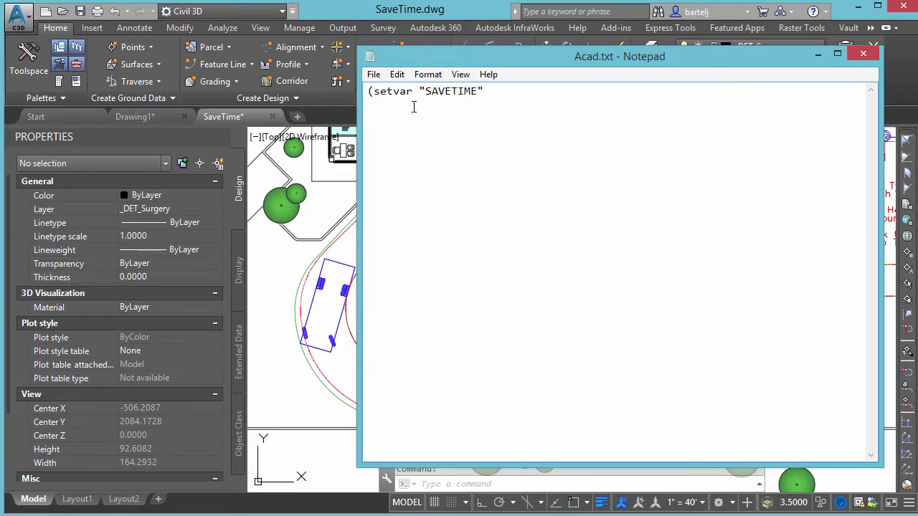
text( 15))
Step: Start saving the text file under the new name Acad.lsp with the file type All Files (*.*)
click(373, 76)
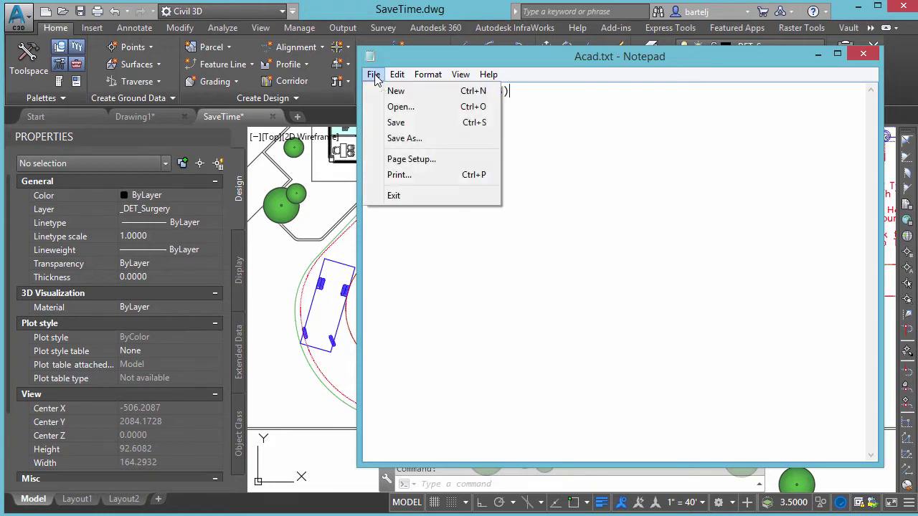
click(410, 138)
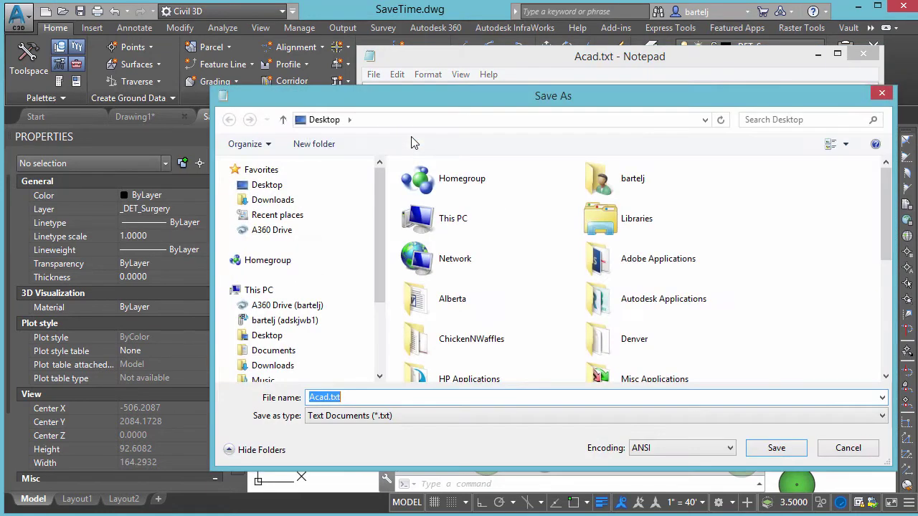
click(883, 416)
click(382, 439)
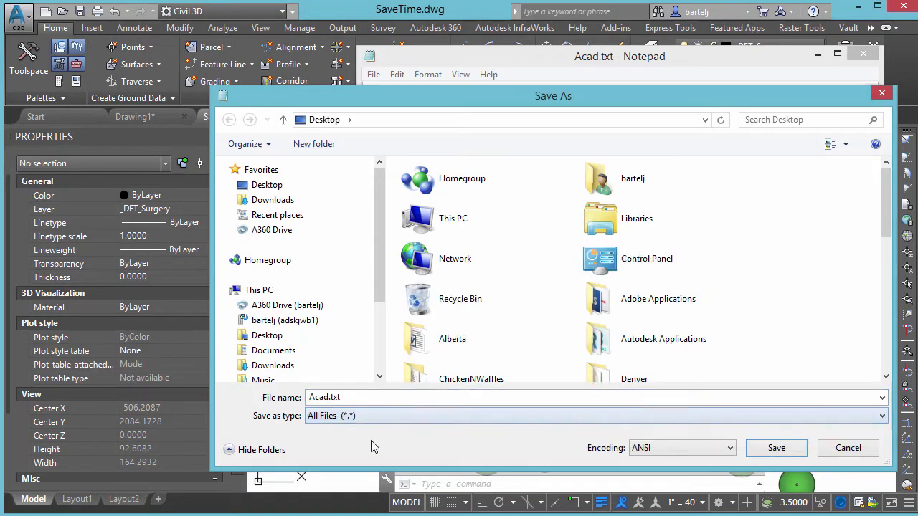
double_click(334, 398)
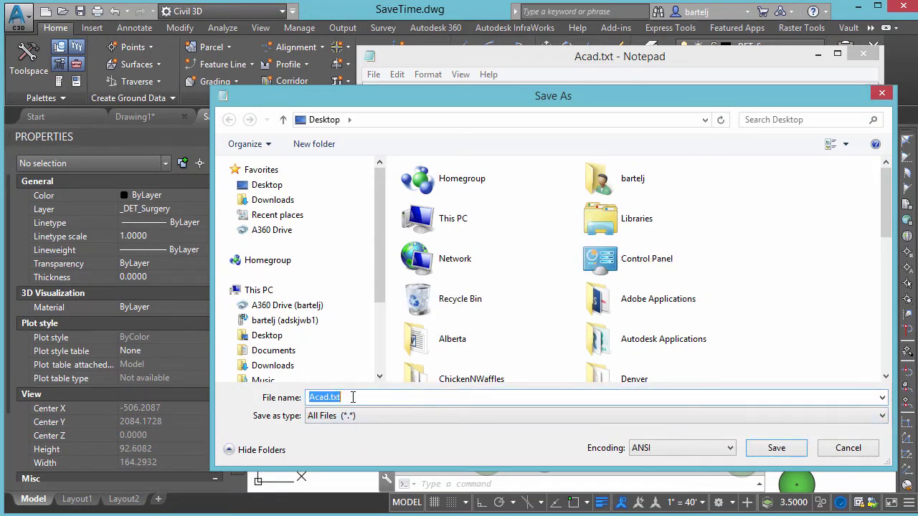
text(Acad.lsp)
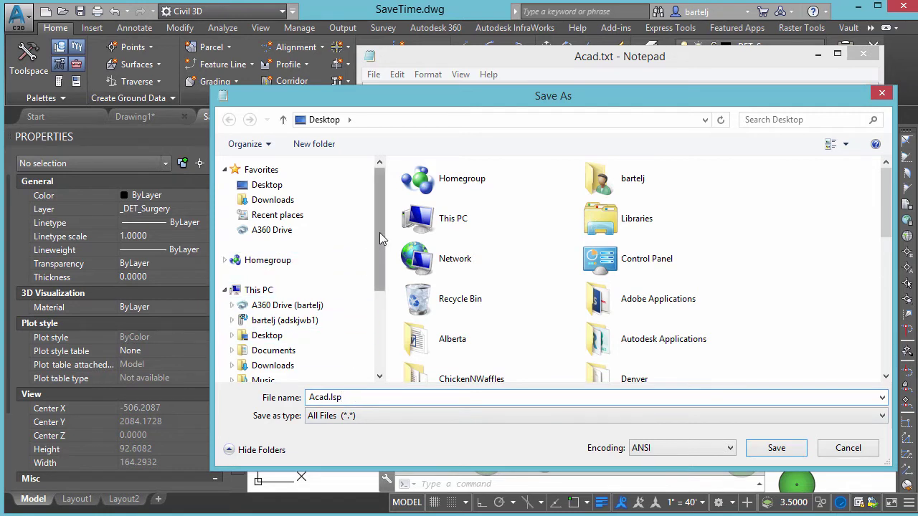
Step: Try to save Acad.lsp in C:\Program Files\Autodesk\AutoCAD 2018\Support and decline the alternative folder offered
drag(380, 232, 379, 296)
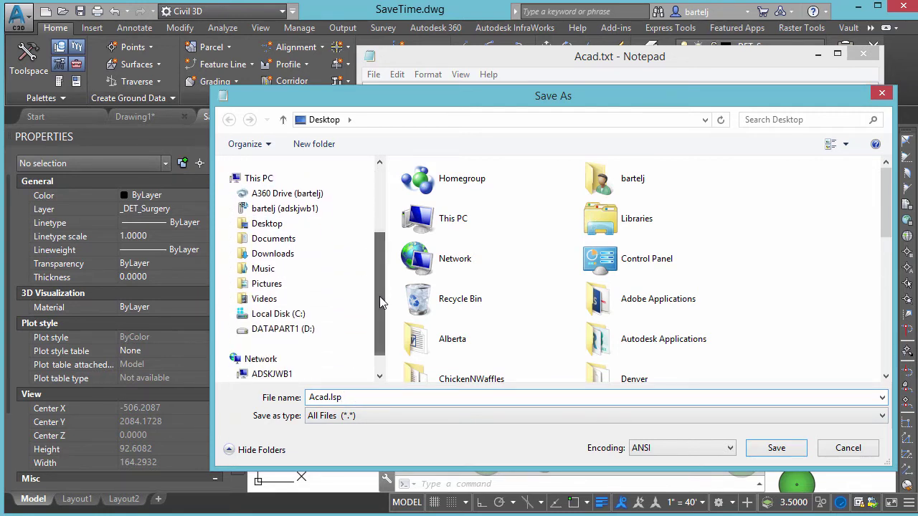
click(305, 317)
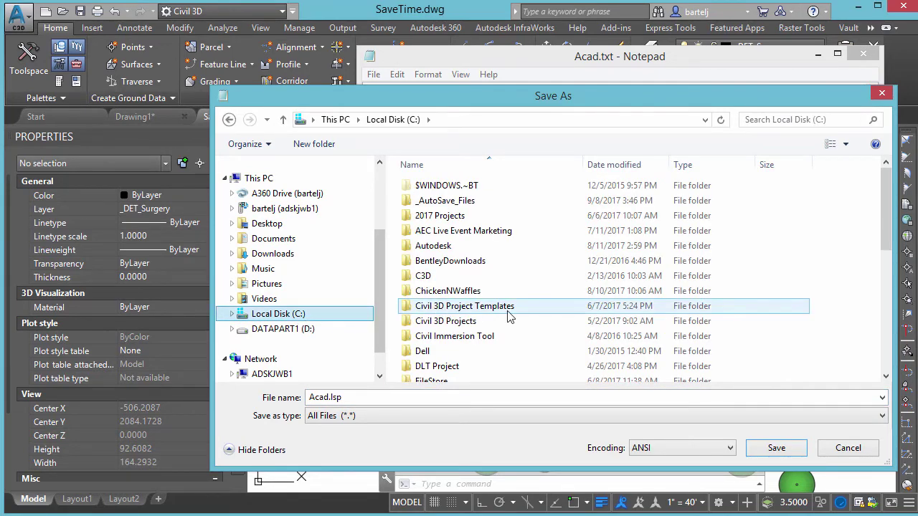
drag(890, 212, 889, 293)
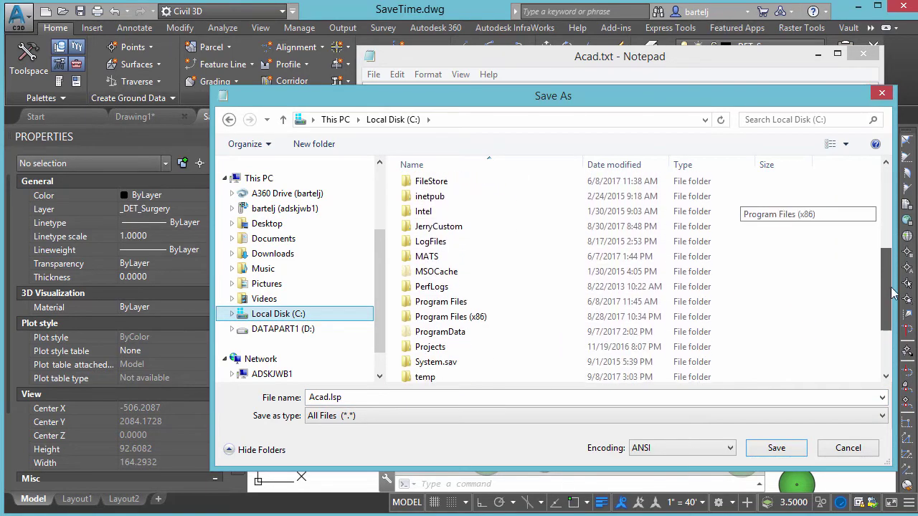
click(462, 305)
double_click(462, 305)
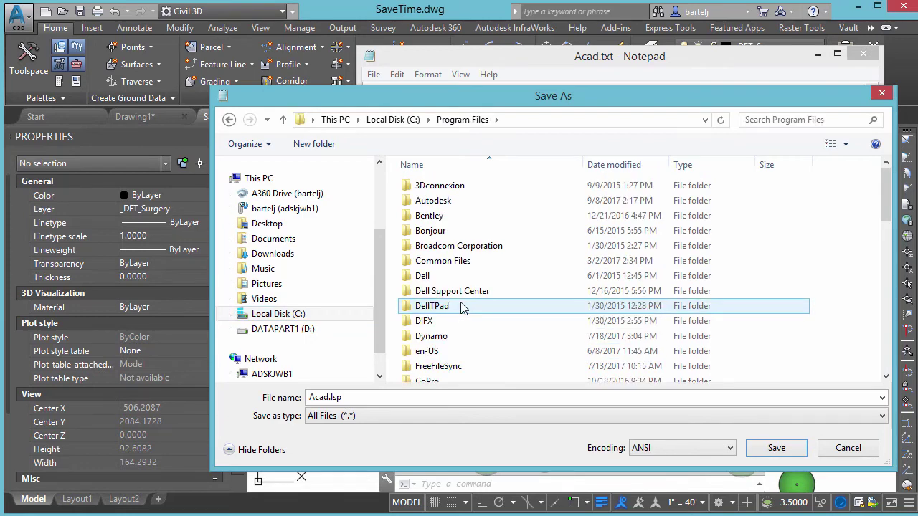
double_click(464, 200)
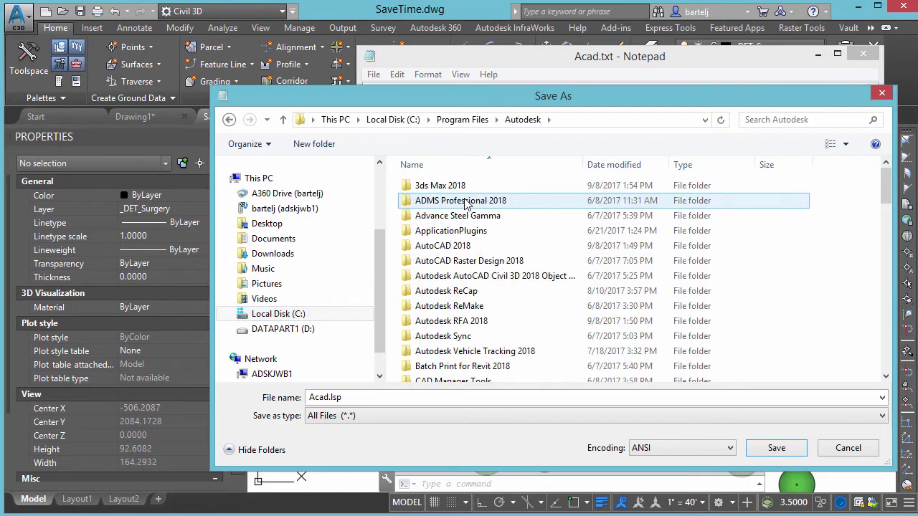
double_click(448, 248)
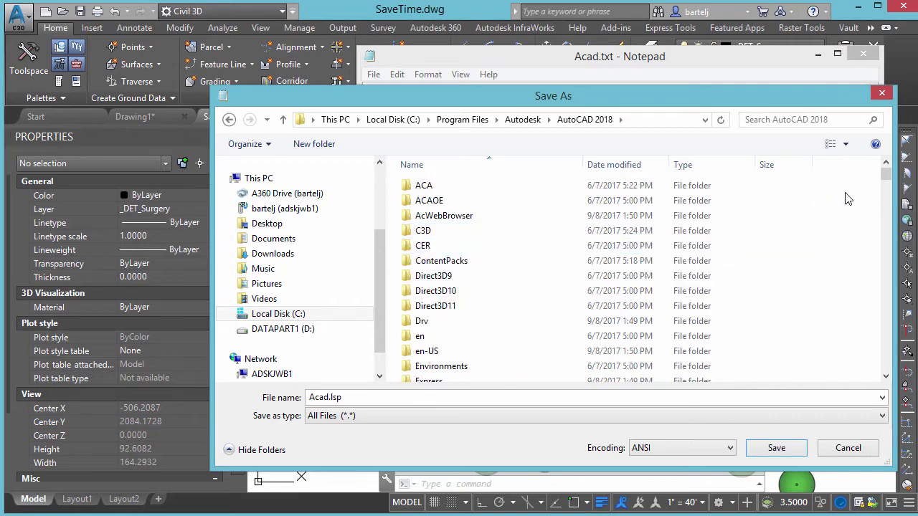
click(887, 378)
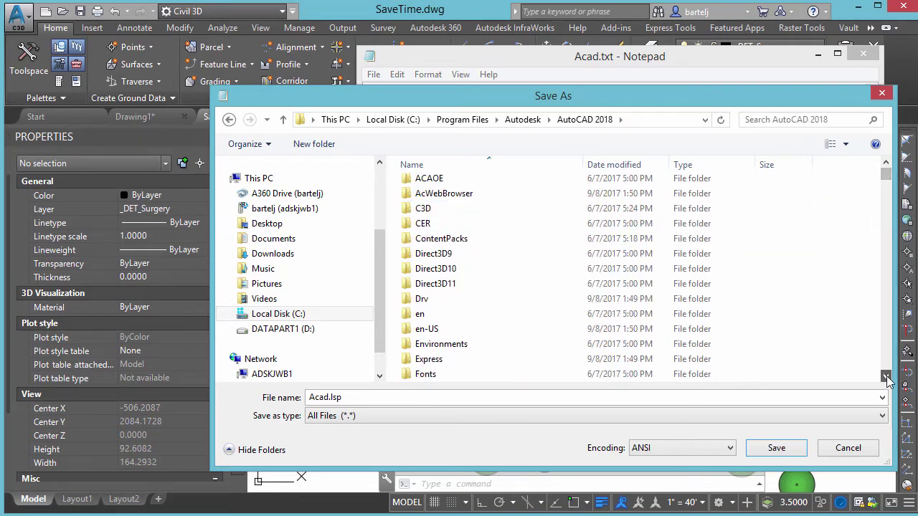
click(890, 369)
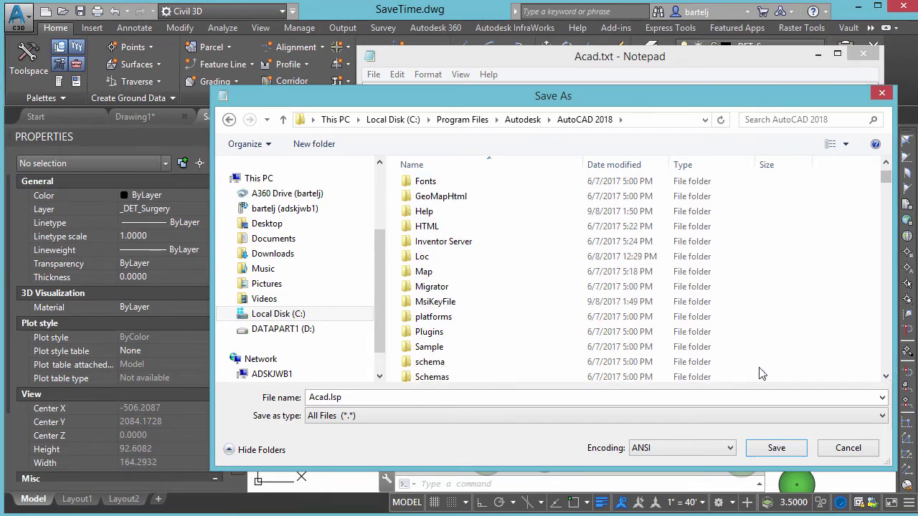
click(887, 378)
click(886, 378)
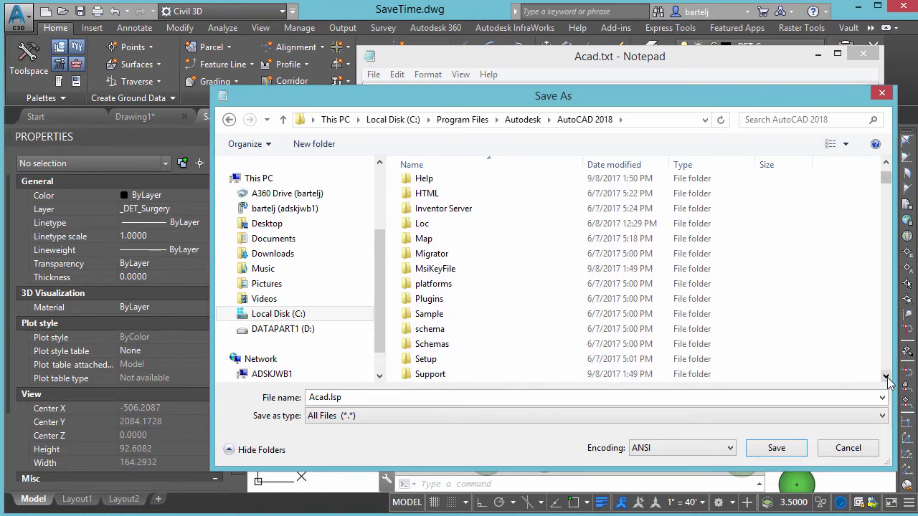
double_click(433, 362)
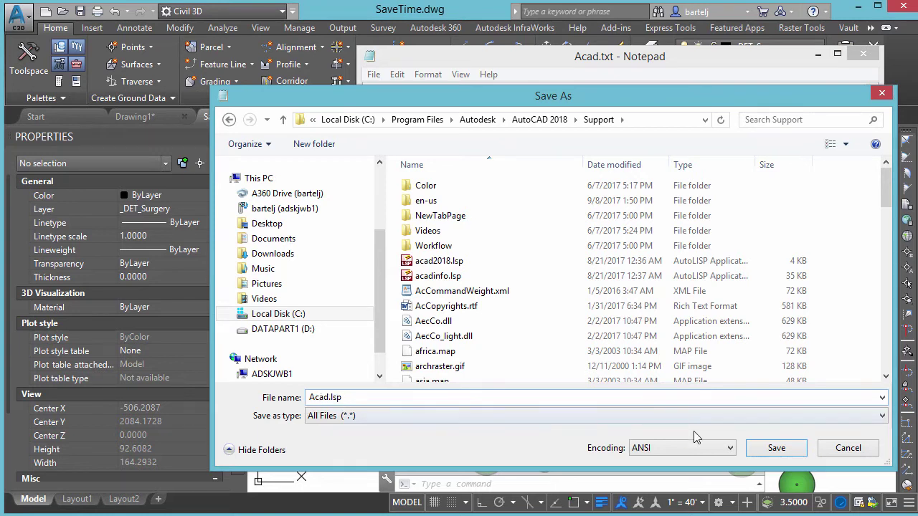
click(773, 449)
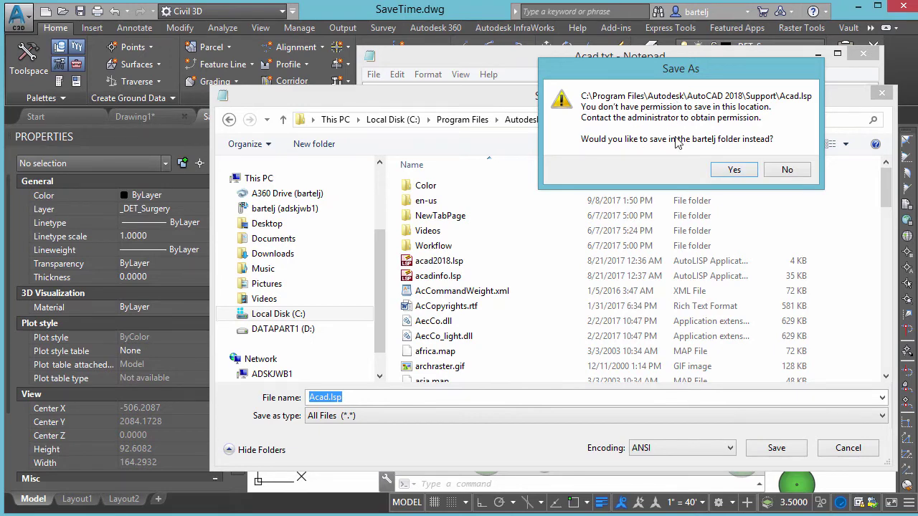
click(784, 175)
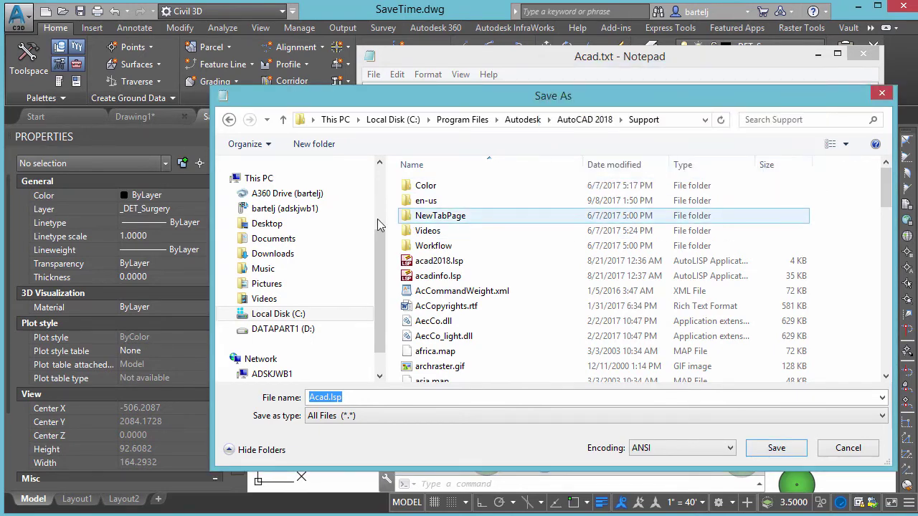
Step: Save Acad.lsp to the Desktop and minimize Notepad
click(287, 225)
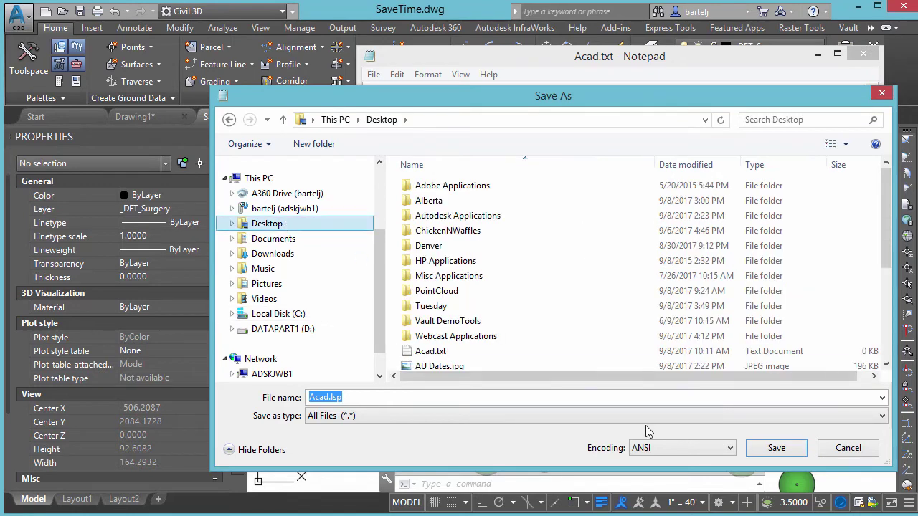
click(769, 449)
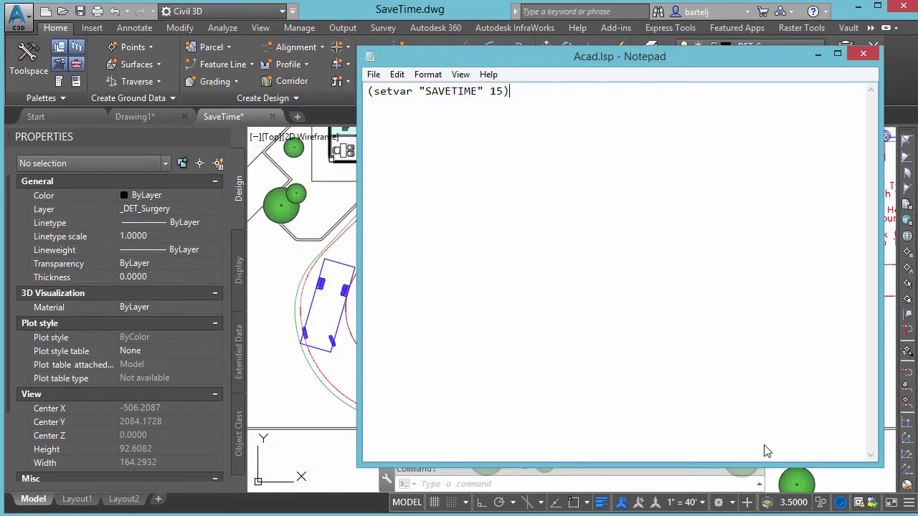
click(818, 58)
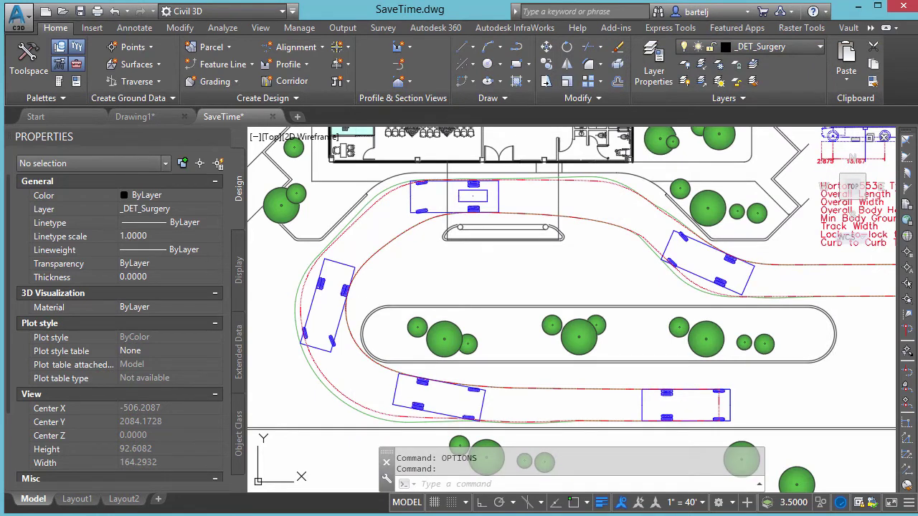
Step: Open the Desktop folder in File Explorer and copy the Acad.lsp file to the clipboard
click(419, 484)
key(super+e)
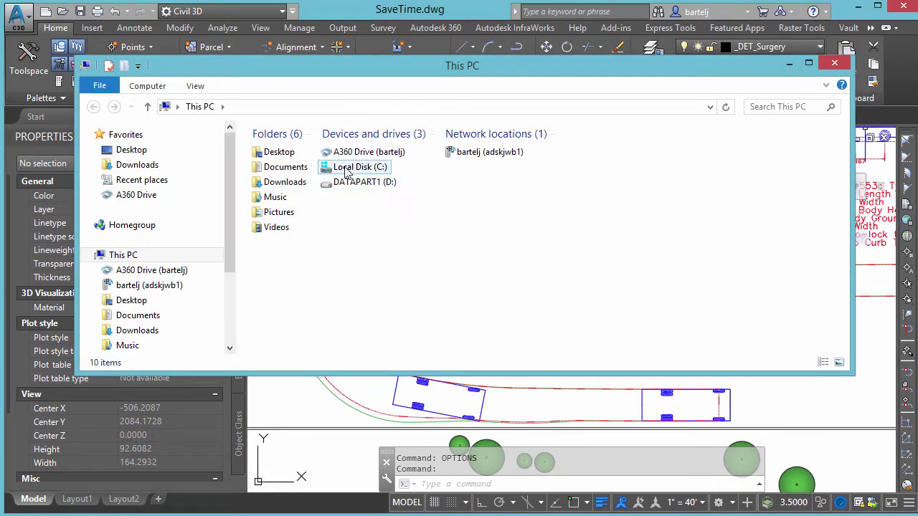
click(286, 156)
double_click(286, 156)
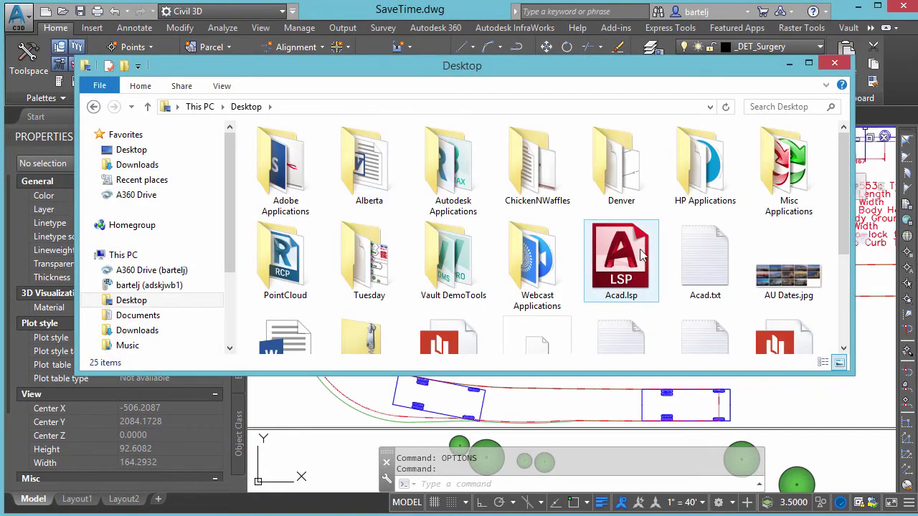
right_click(628, 266)
click(687, 427)
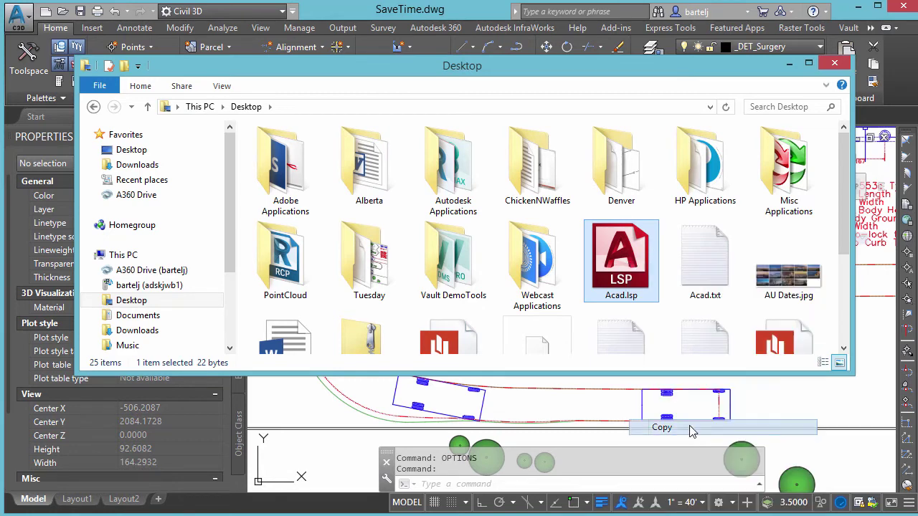
Step: Browse in File Explorer to the folder C:\Program Files\Autodesk\AutoCAD 2018\Support
drag(229, 248, 226, 319)
click(163, 279)
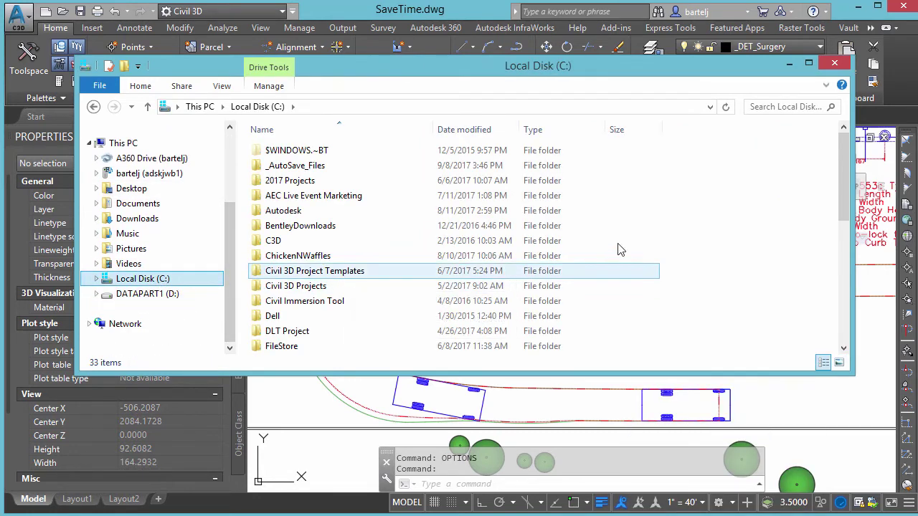
scroll(844, 180, down, 4)
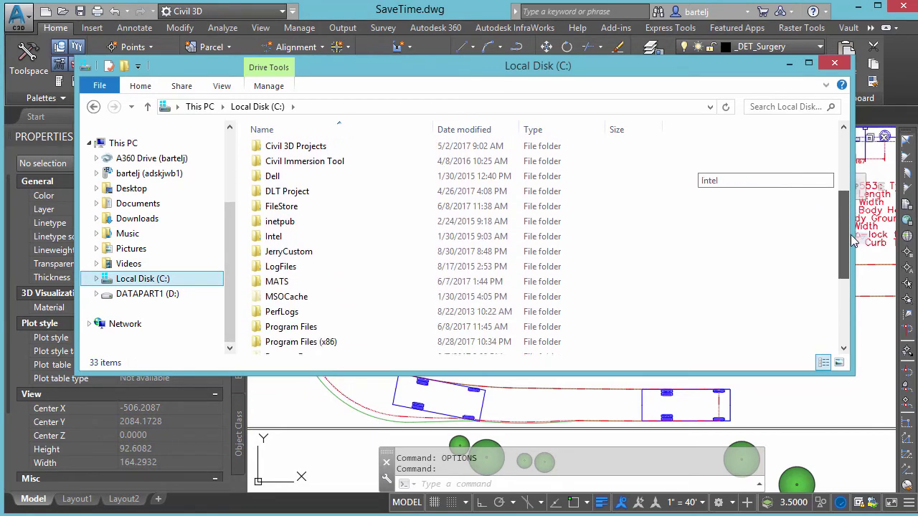
double_click(283, 264)
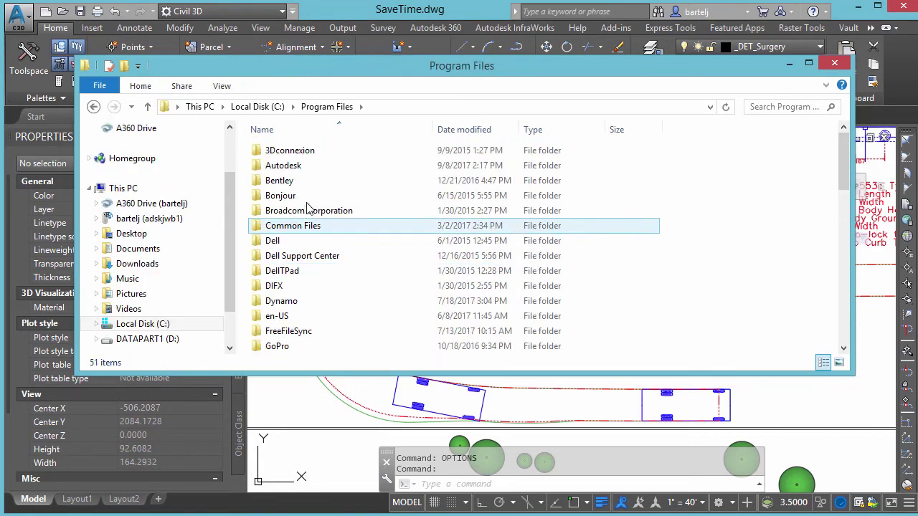
double_click(290, 165)
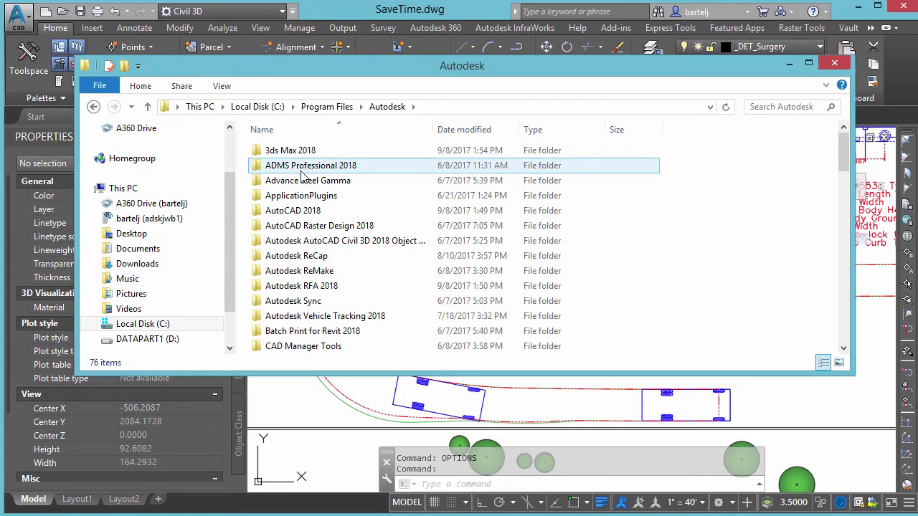
double_click(293, 210)
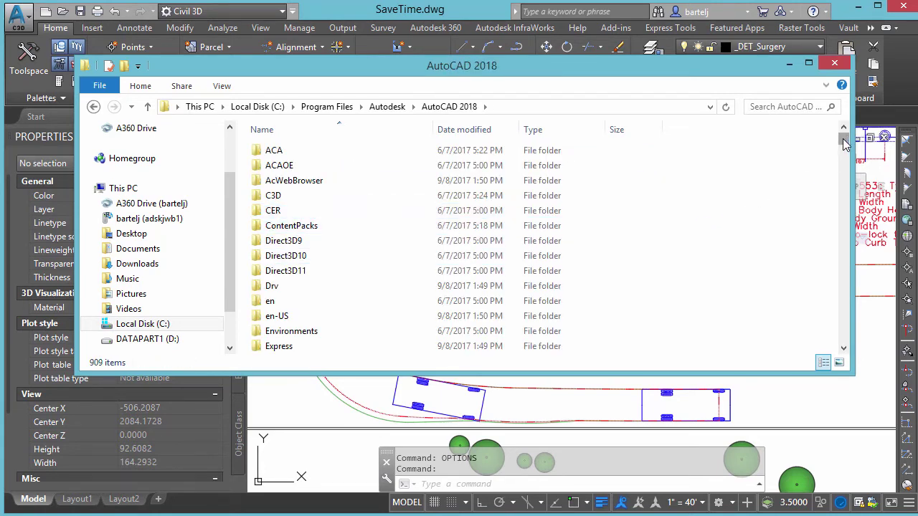
drag(844, 140, 845, 150)
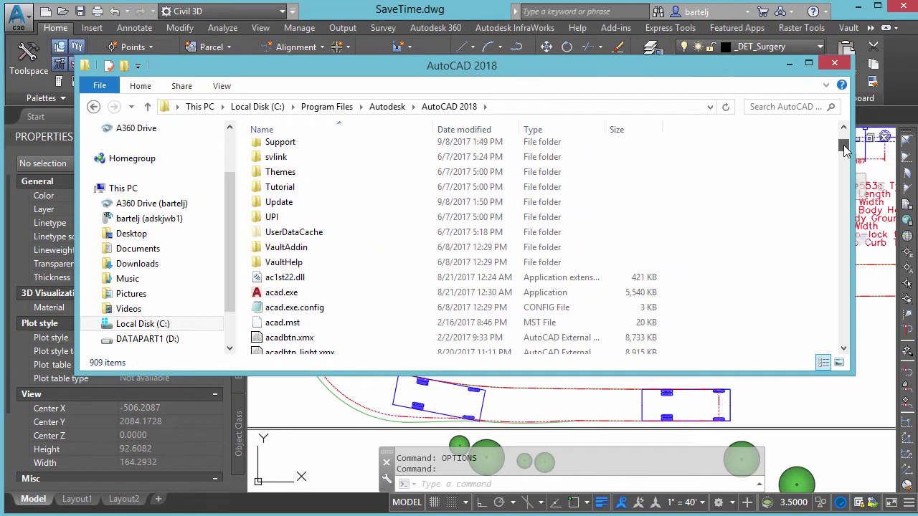
double_click(297, 145)
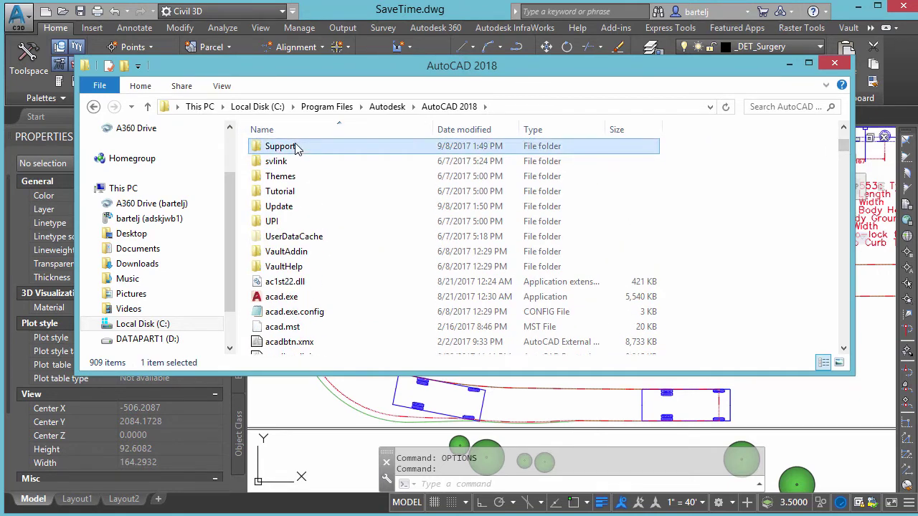
Step: Paste Acad.lsp into the Support folder with administrator permission and close File Explorer
right_click(753, 224)
click(788, 321)
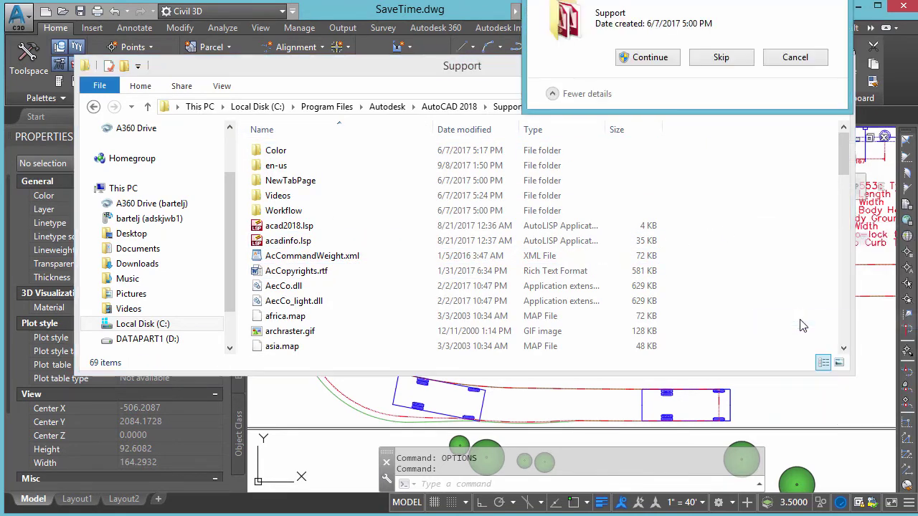
drag(665, 19, 638, 58)
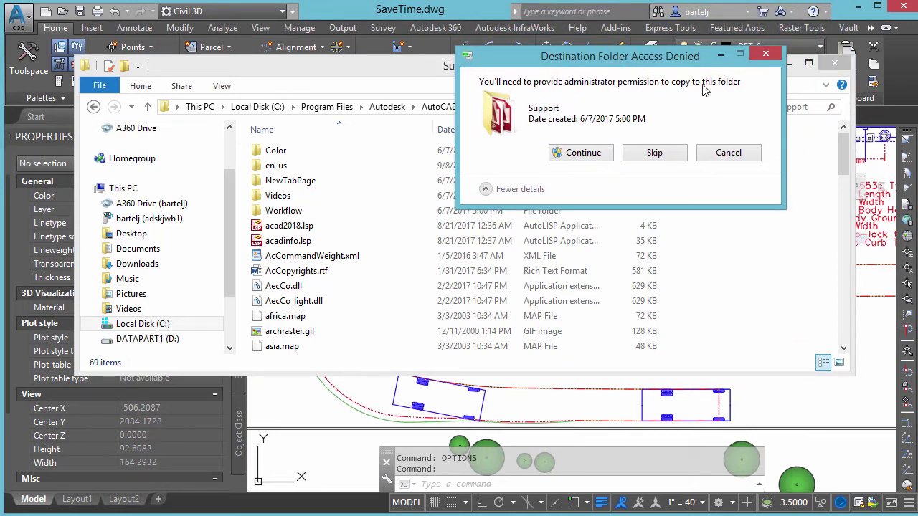
click(581, 153)
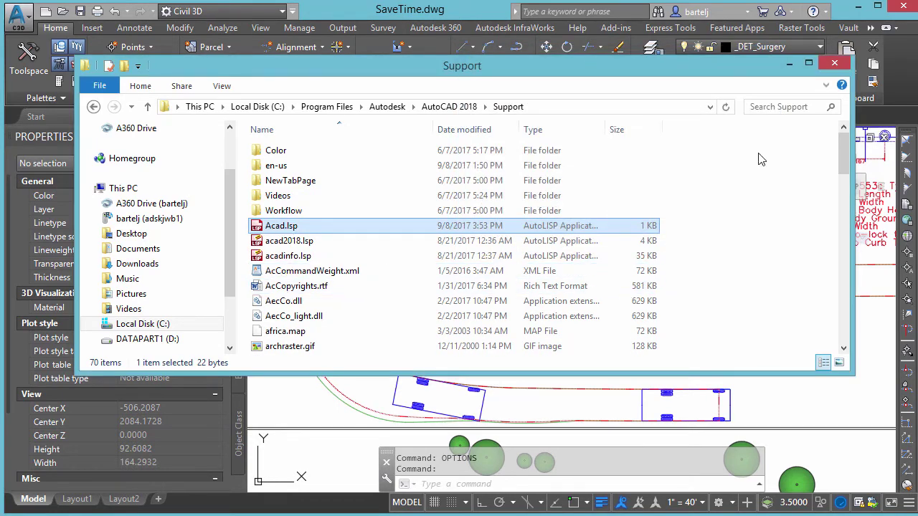
click(836, 64)
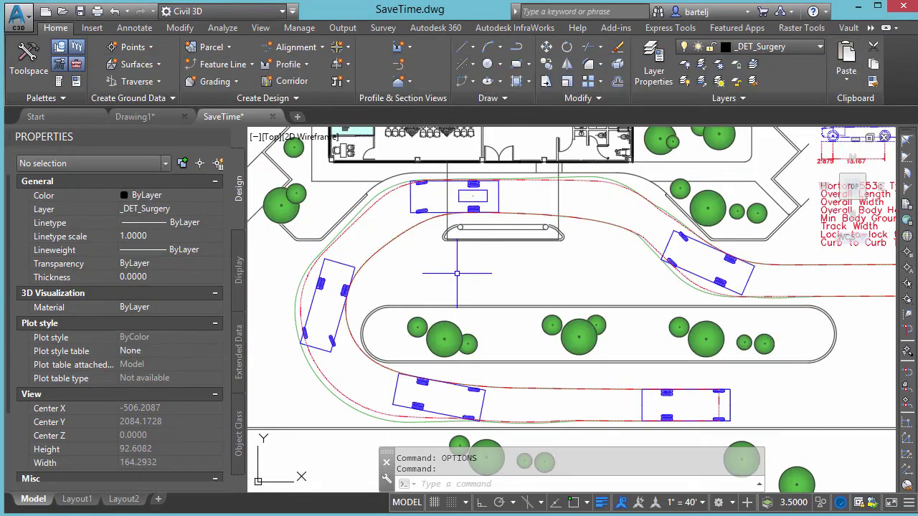
Step: Set the minutes between automatic saves to 0 in the Options dialog and accept the change
text(options)
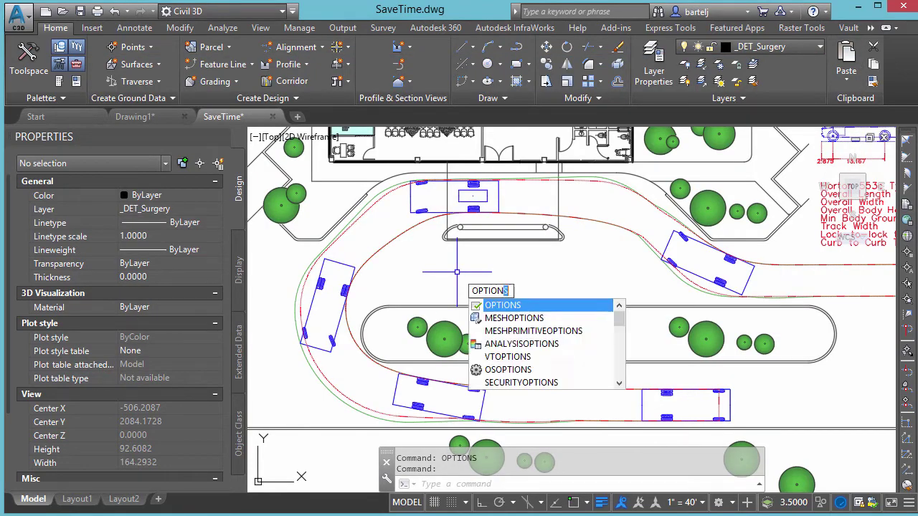
key(Return)
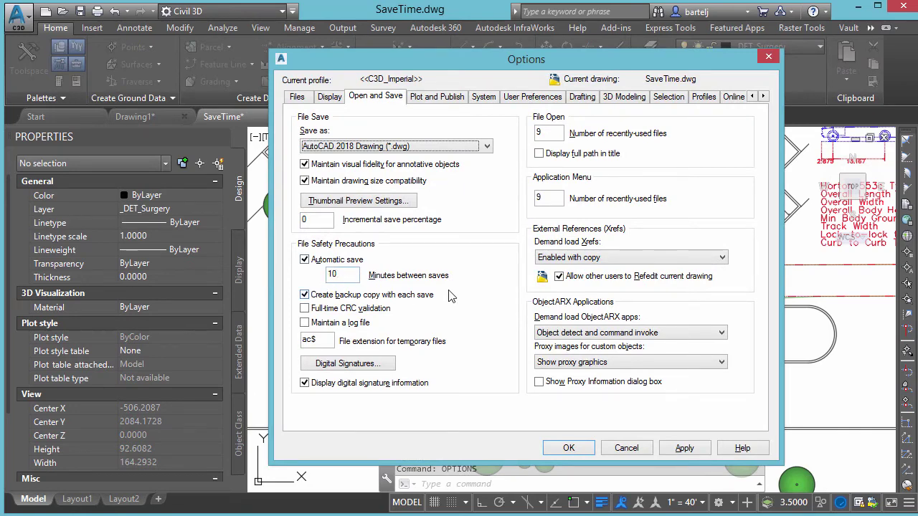
mouse_move(452, 295)
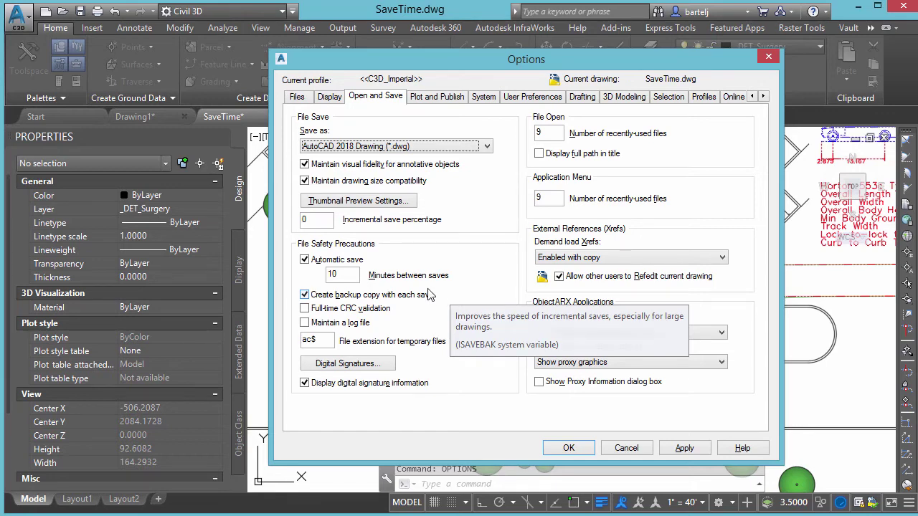
click(342, 274)
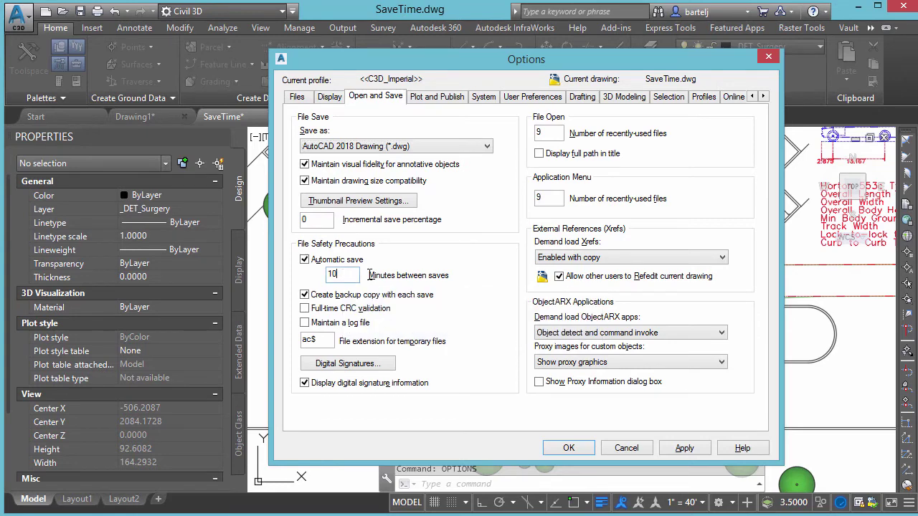
text(0)
key(Return)
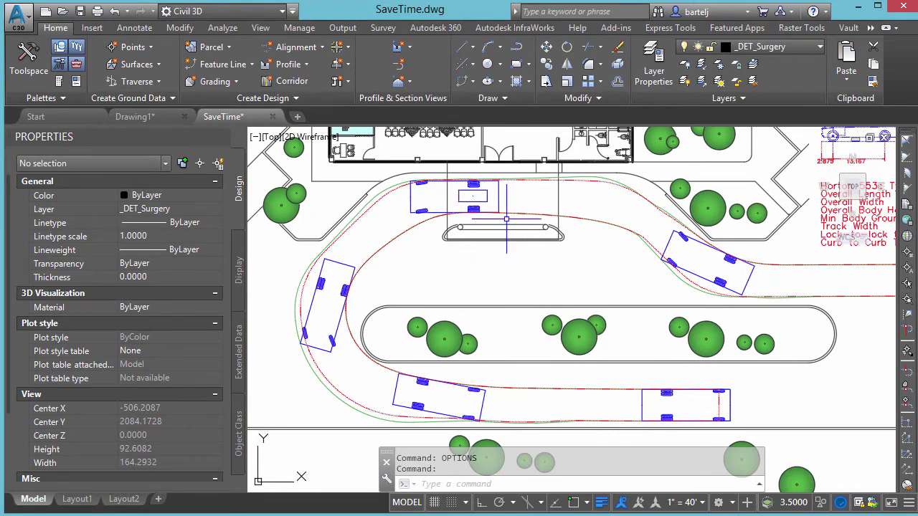
Step: Exit Civil 3D, saving the changes to SaveTime.dwg and discarding those to Drawing1.dwg
click(903, 7)
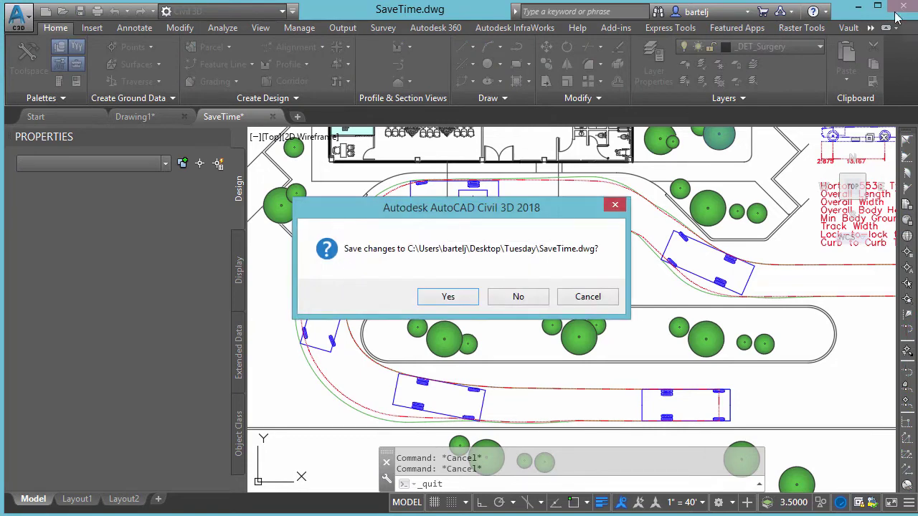
click(454, 297)
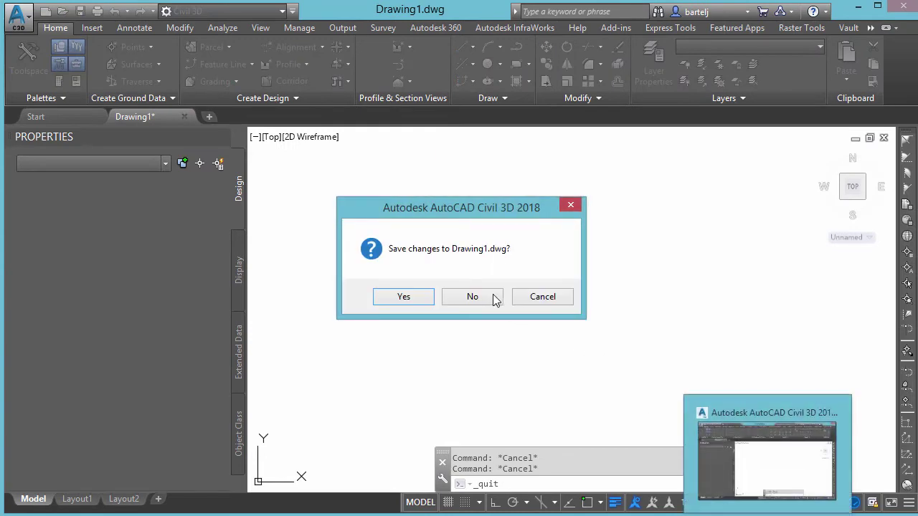
click(479, 296)
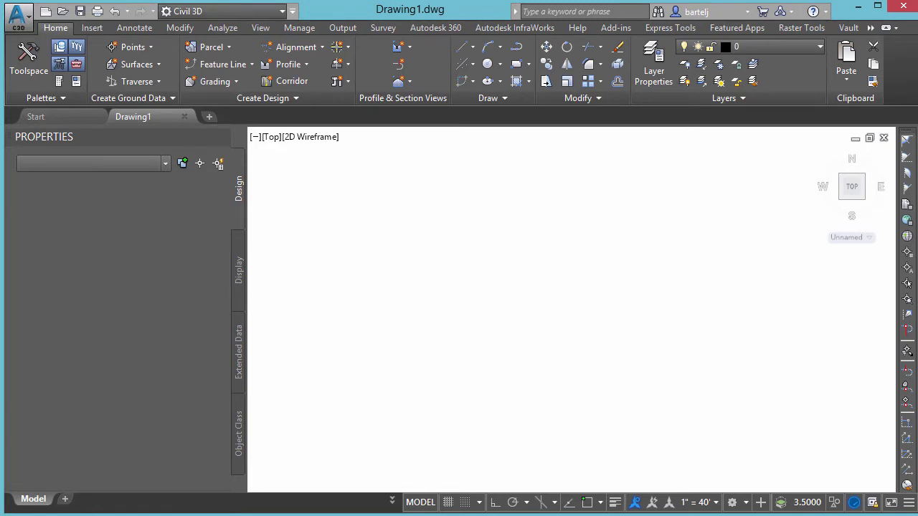
Step: Open the Options dialog in the restarted Civil 3D session and check the minutes between automatic saves
click(371, 222)
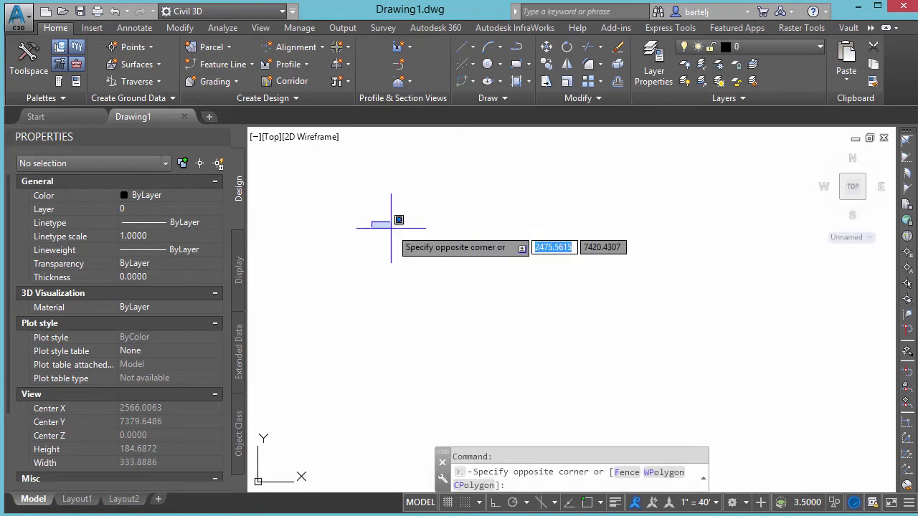
text(optio)
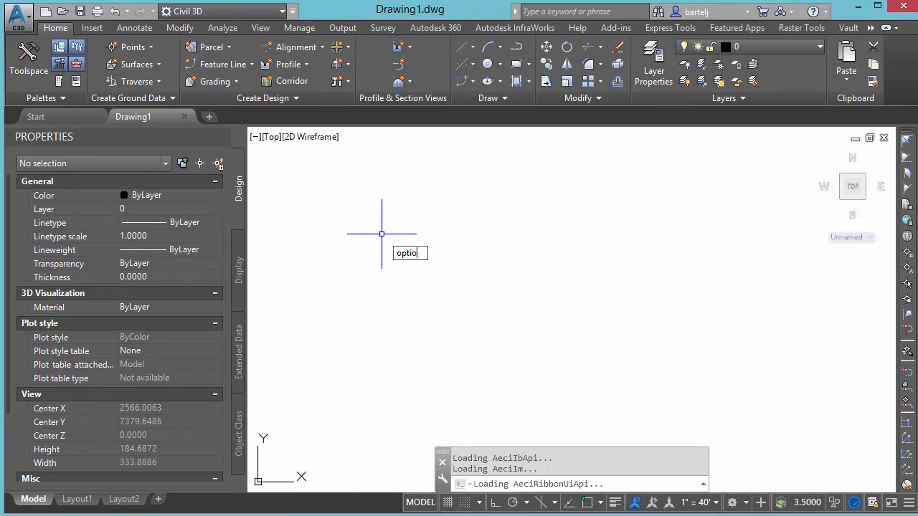
text(ns)
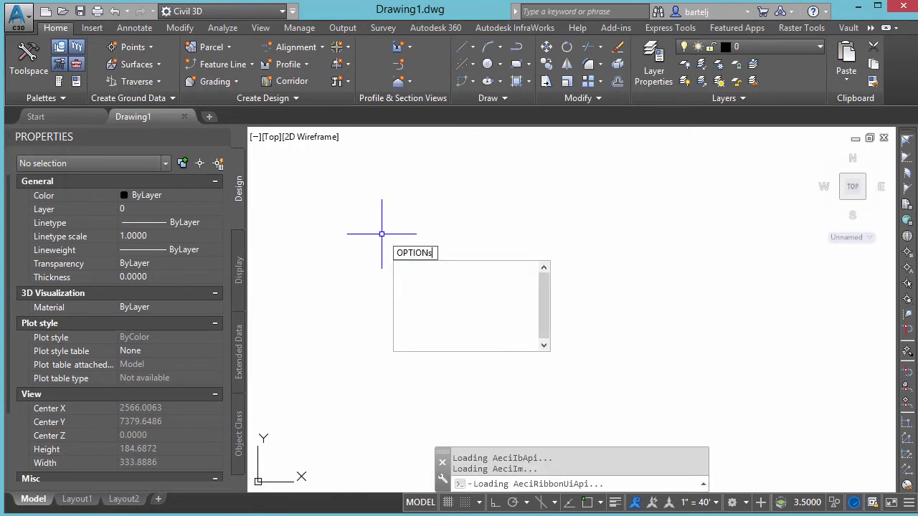
key(Return)
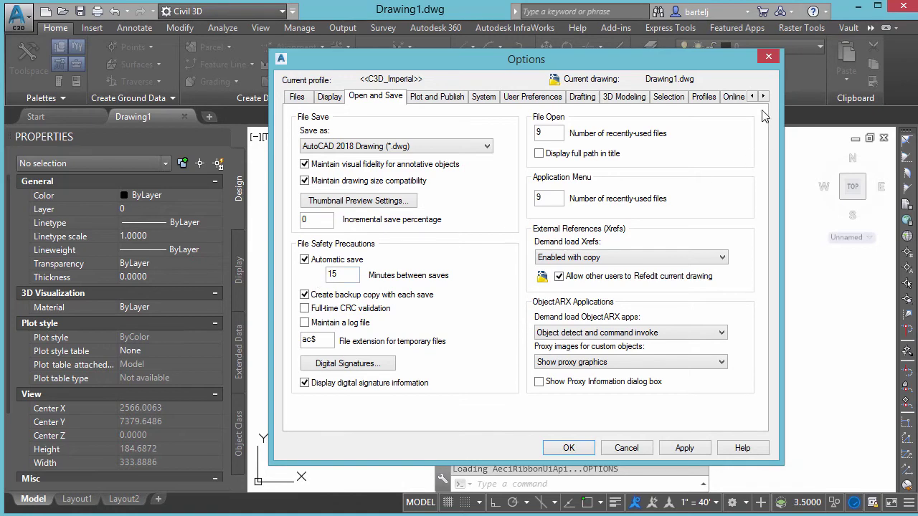
Step: Display the folder path set under Automatic Save File Location in the Options file paths
click(302, 101)
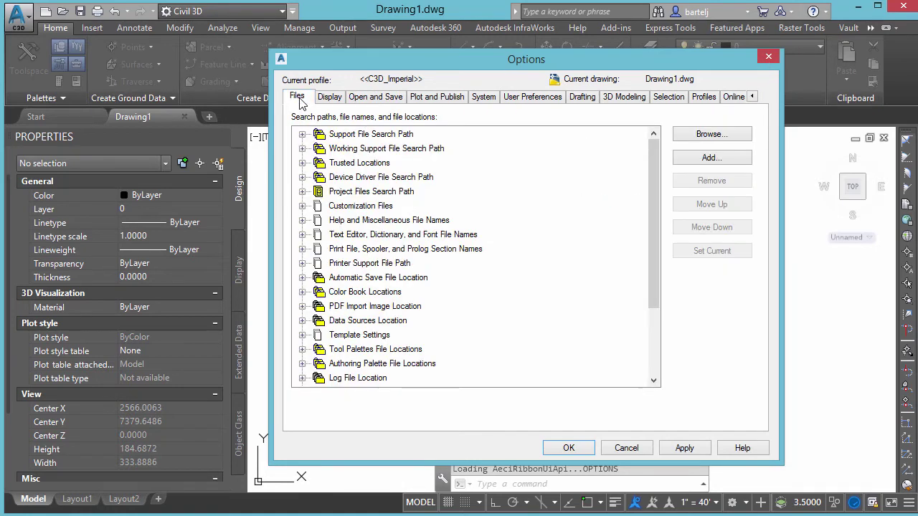
click(302, 278)
click(378, 295)
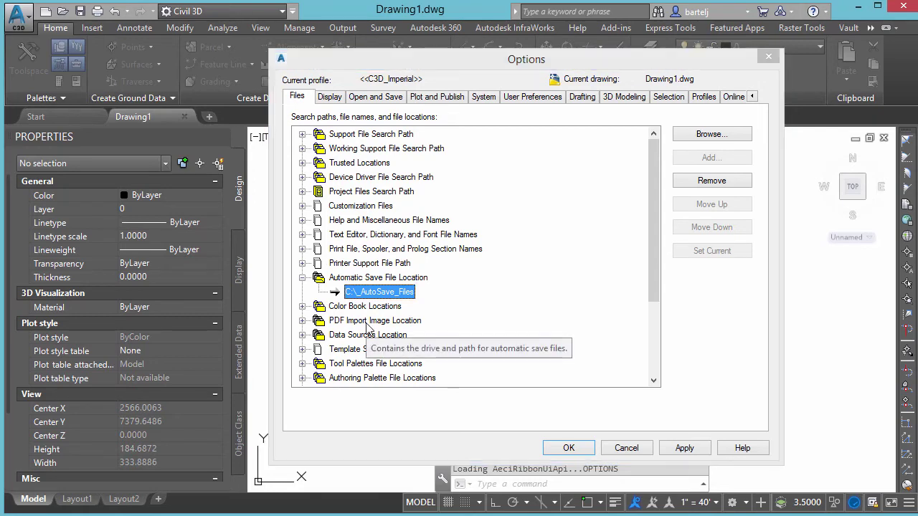
Step: Examine the contents of C:\_AutoSave_Files in File Explorer and close the window
key(super+e)
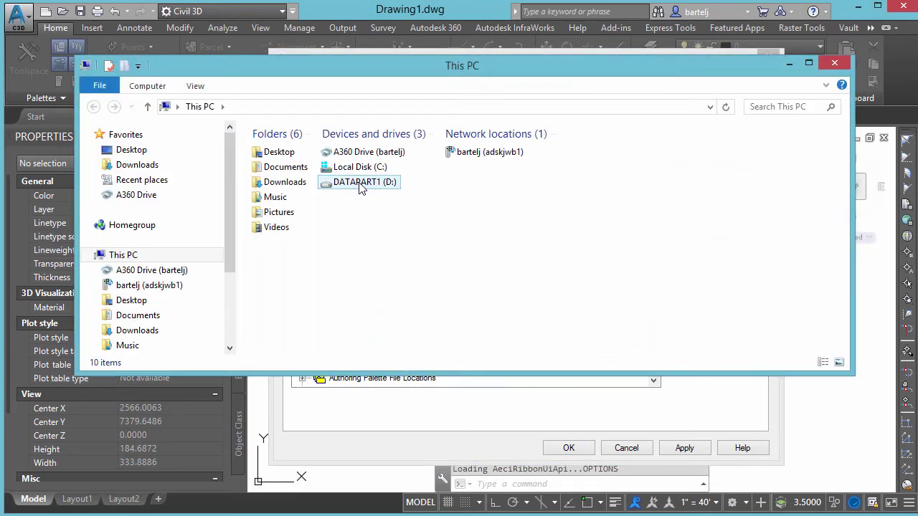
double_click(350, 168)
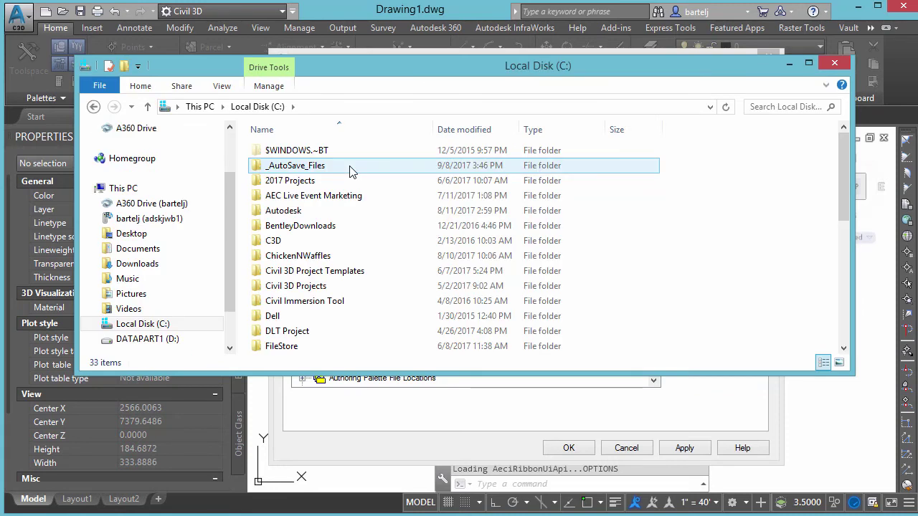
double_click(329, 167)
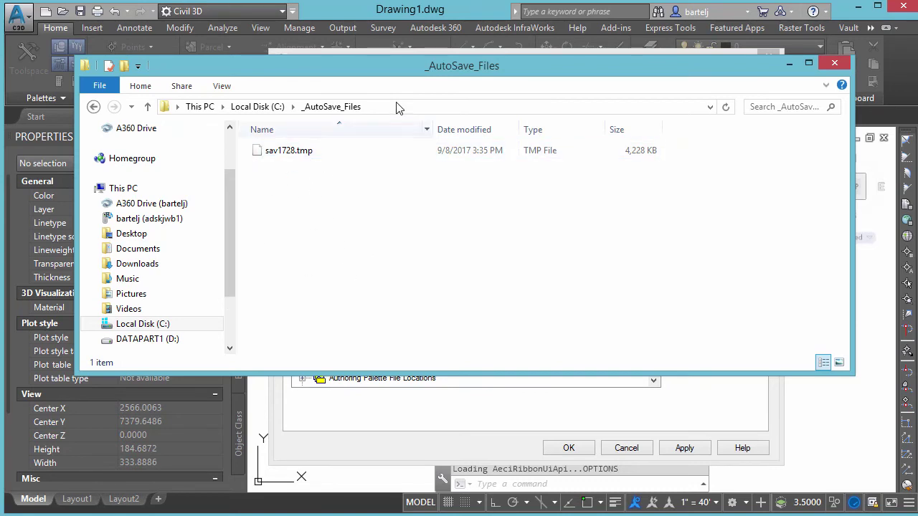
drag(395, 72, 398, 83)
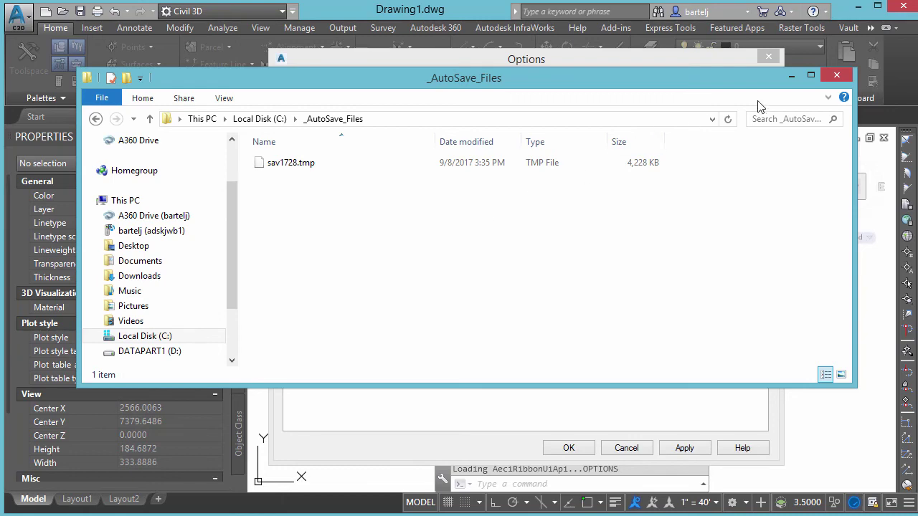
click(835, 76)
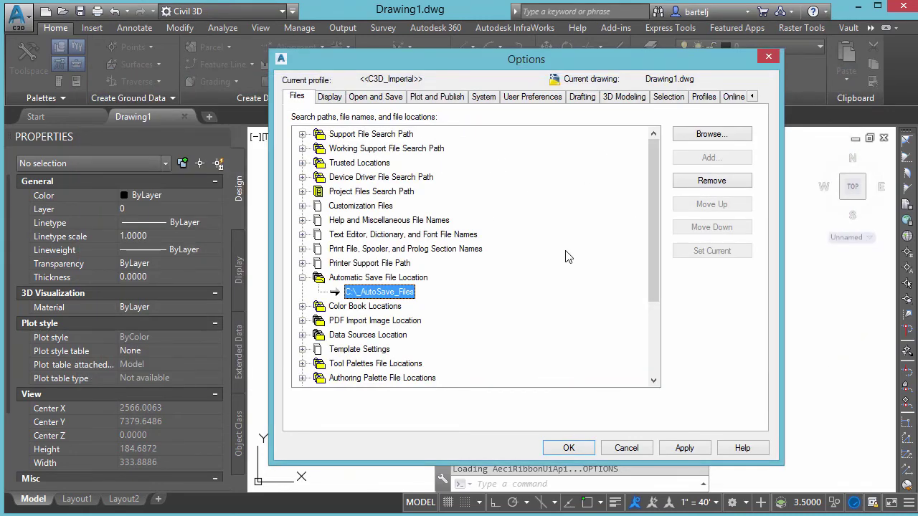